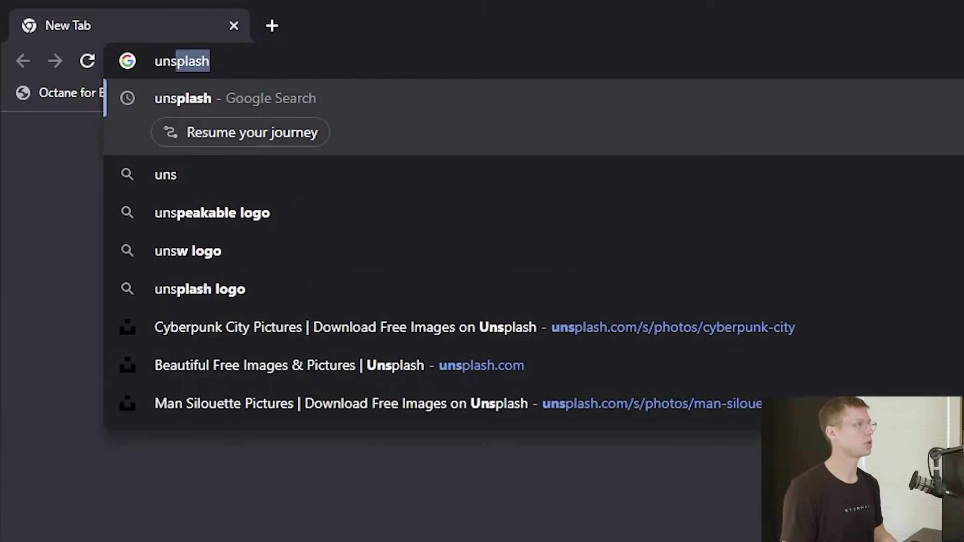
# Search Unsplash for "cyberpunk city" and download several neon-lit night photos of city streets and buildings.
pyautogui.press('Return')
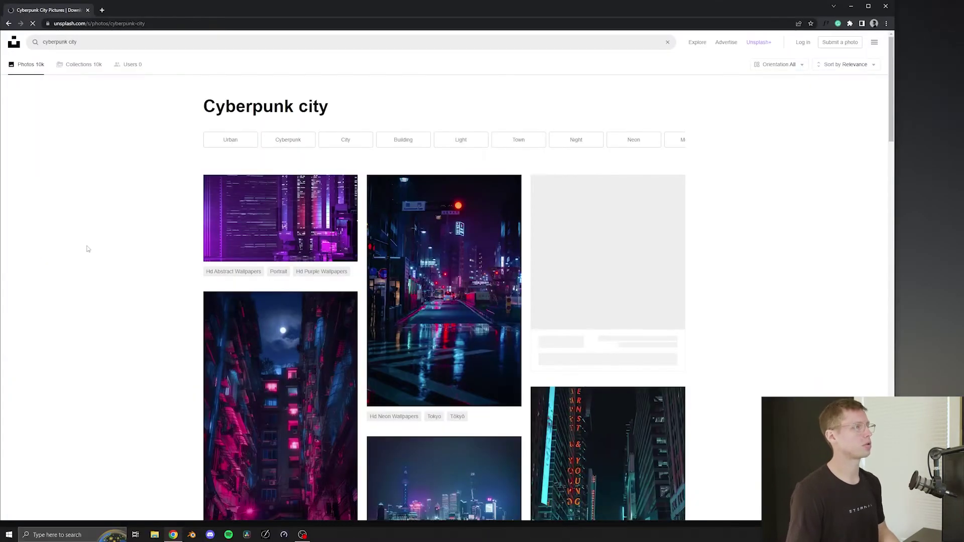
pyautogui.click(97, 43)
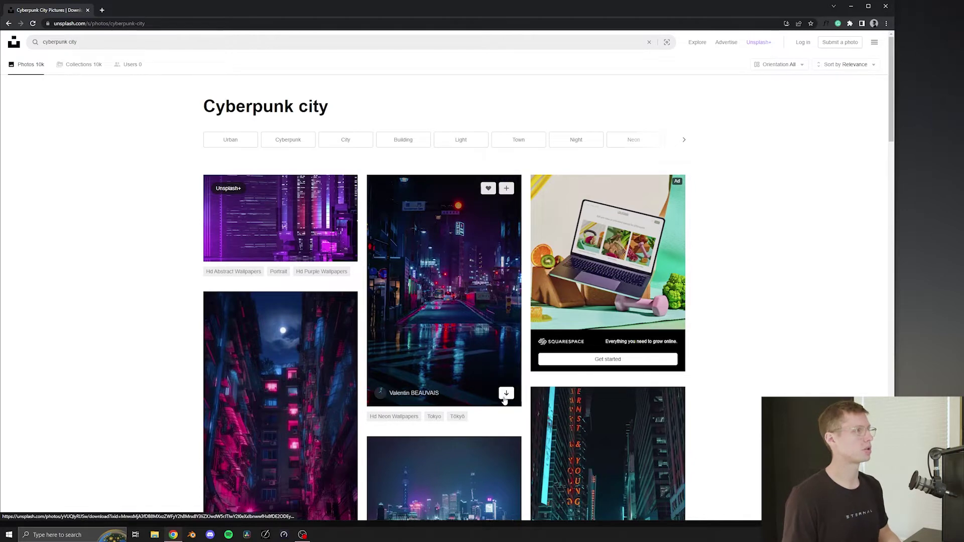
pyautogui.click(506, 393)
pyautogui.scroll(-2, 505, 399)
pyautogui.click(342, 407)
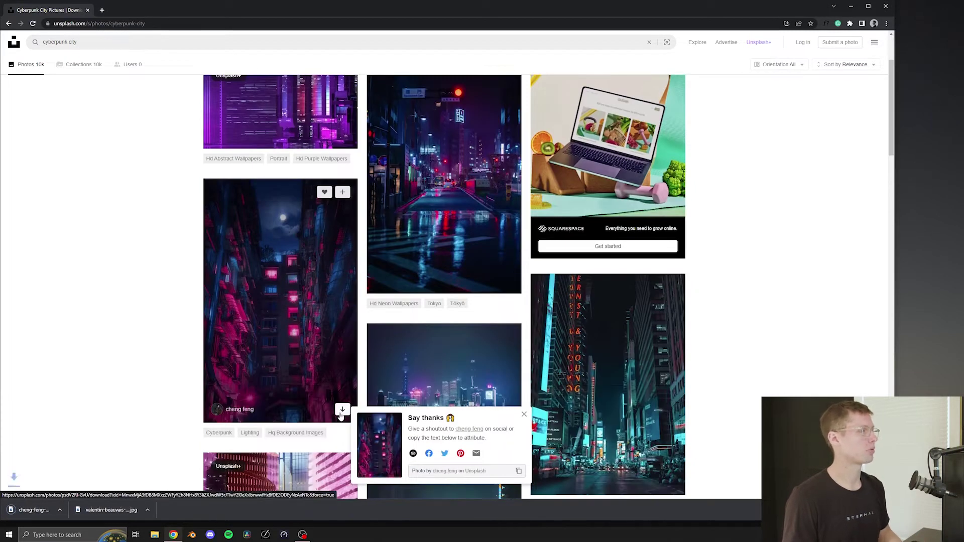
pyautogui.scroll(-3, 653, 344)
pyautogui.click(669, 331)
pyautogui.scroll(-5, 670, 330)
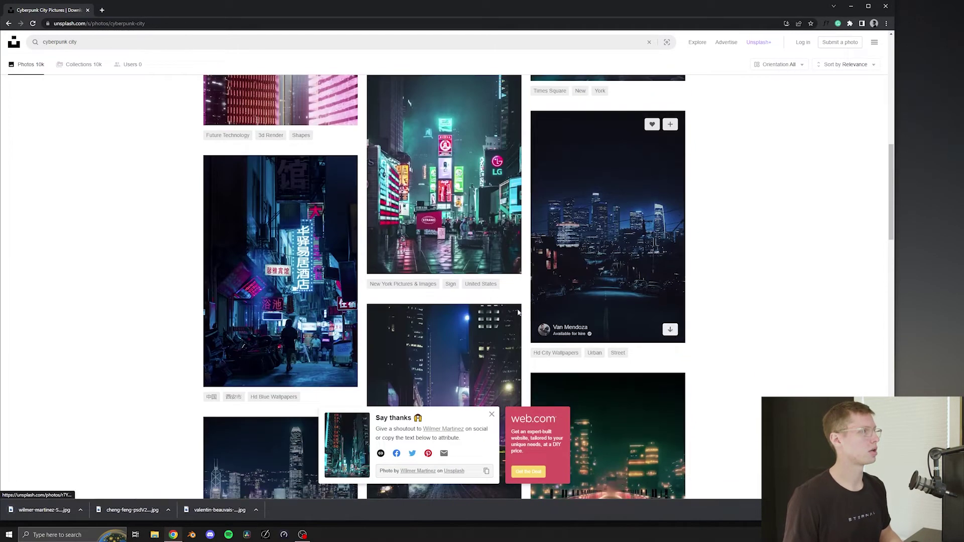
pyautogui.click(506, 262)
pyautogui.scroll(-5, 505, 263)
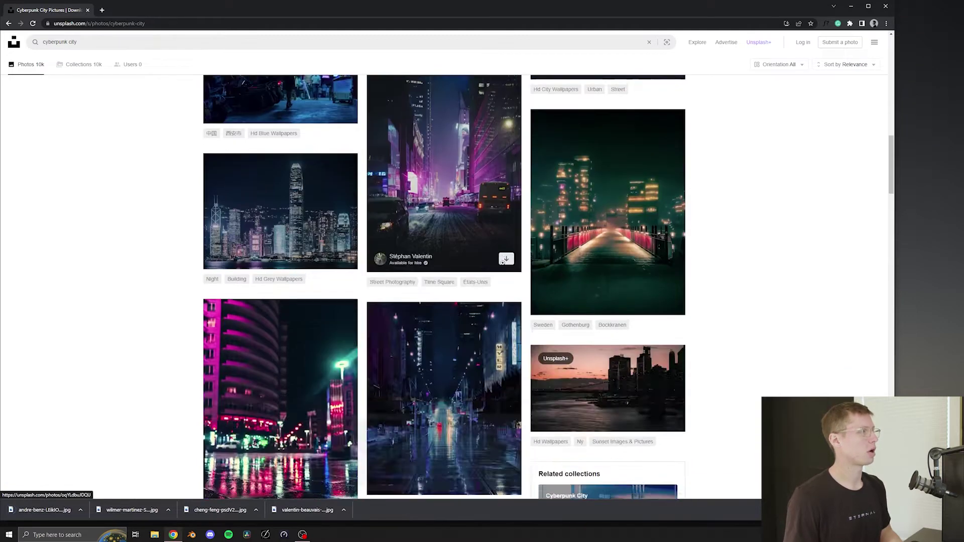
# Search Unsplash for "man silouette" and download the photo of a man with a backpack walking in front of pink clouds.
pyautogui.tripleClick(41, 38)
pyautogui.write('man ')
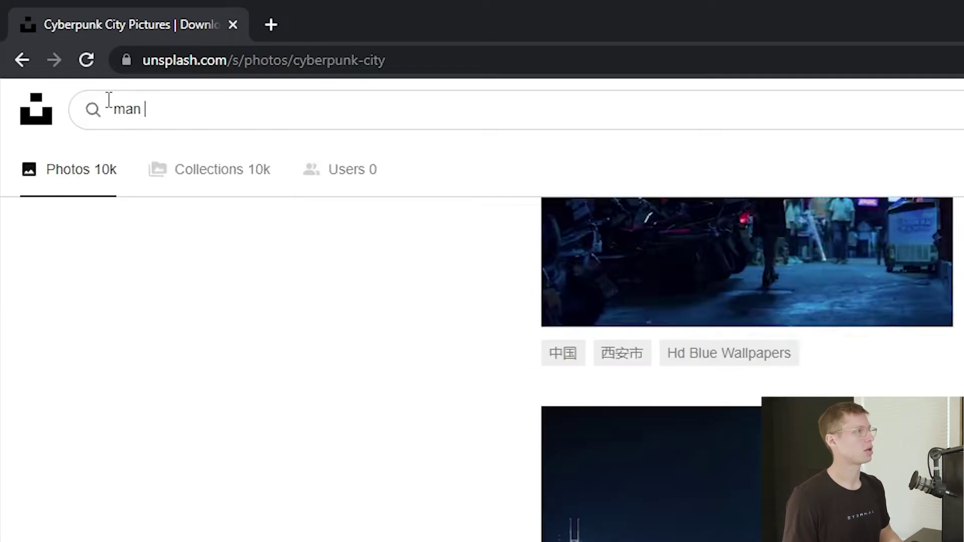
pyautogui.write('sil')
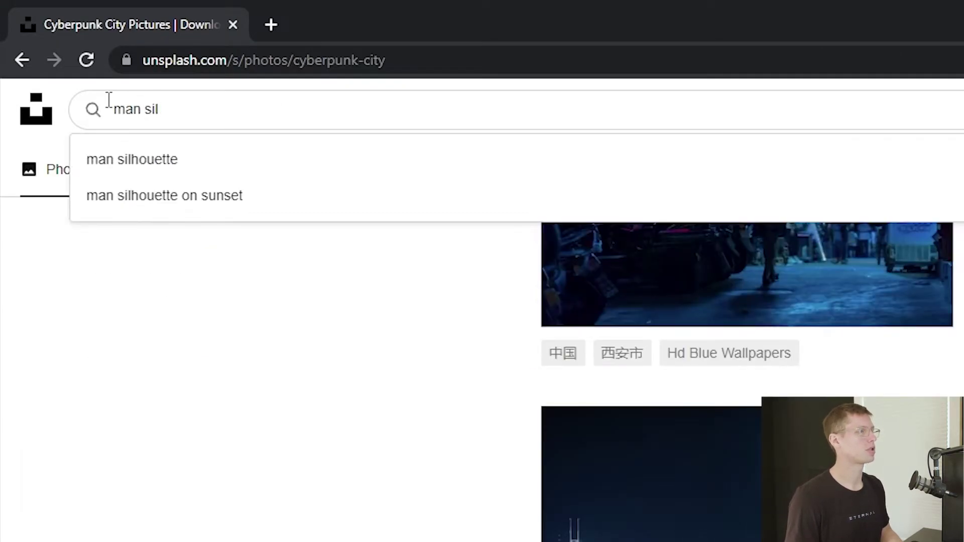
pyautogui.write('ouette')
pyautogui.press('Return')
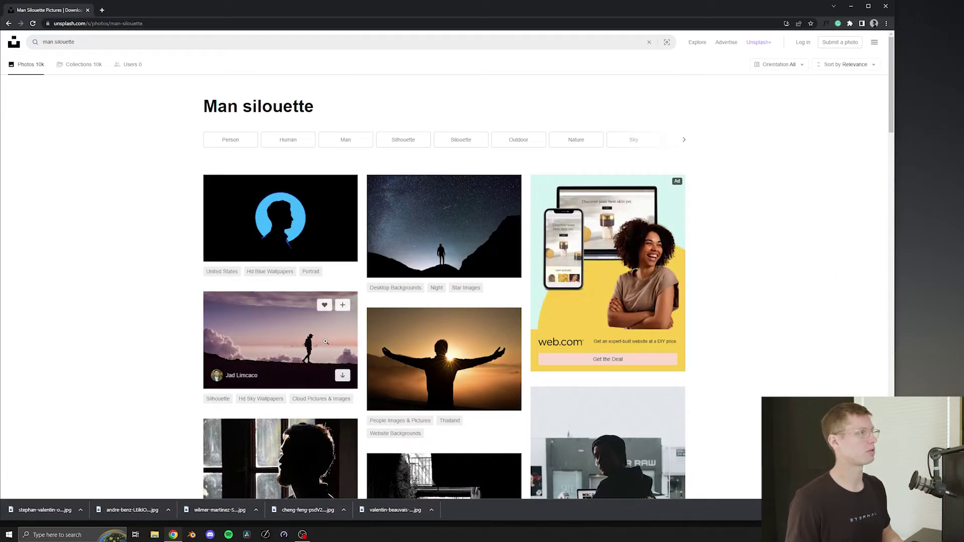
pyautogui.click(326, 342)
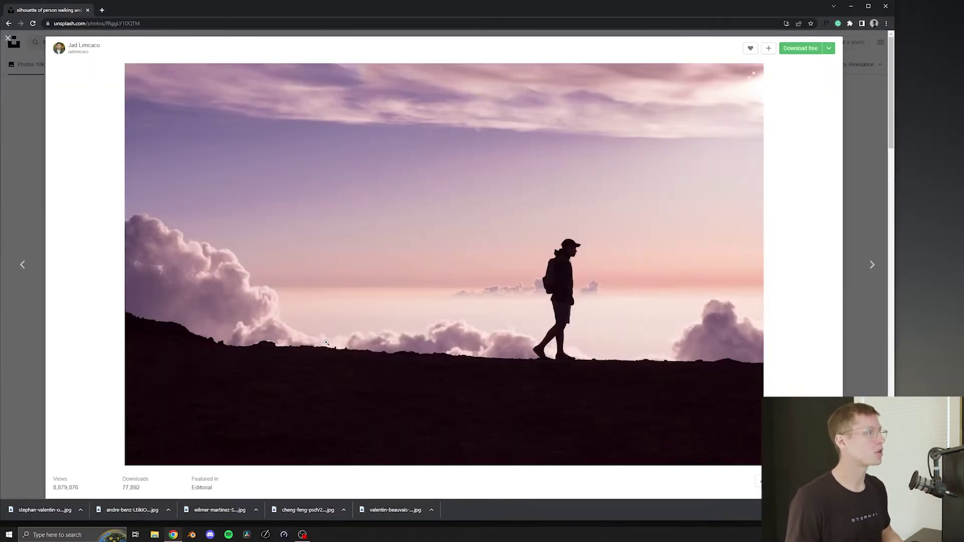
pyautogui.click(806, 50)
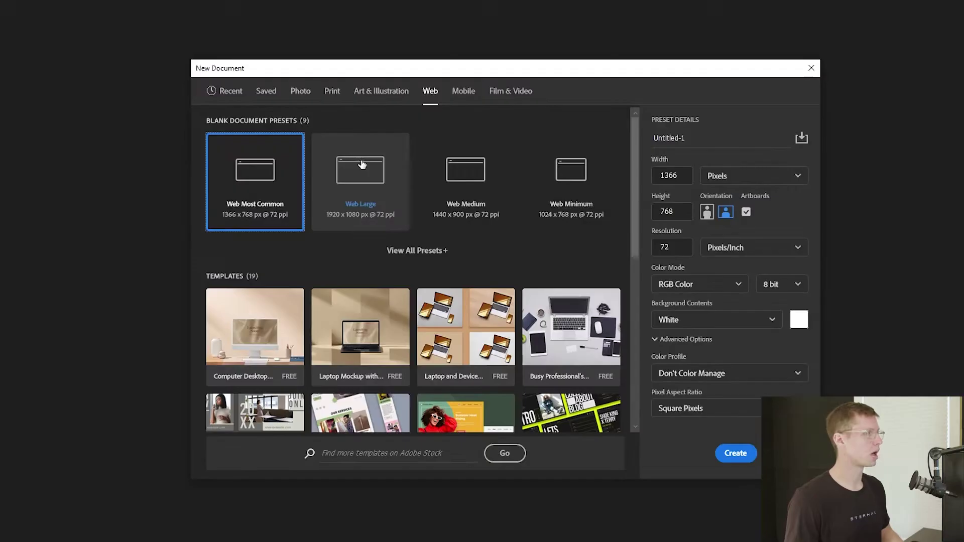
# Switch to Photoshop and create a document from the Web Large preset, 1920 x 1080 px at 72 ppi, without artboards.
pyautogui.click(360, 173)
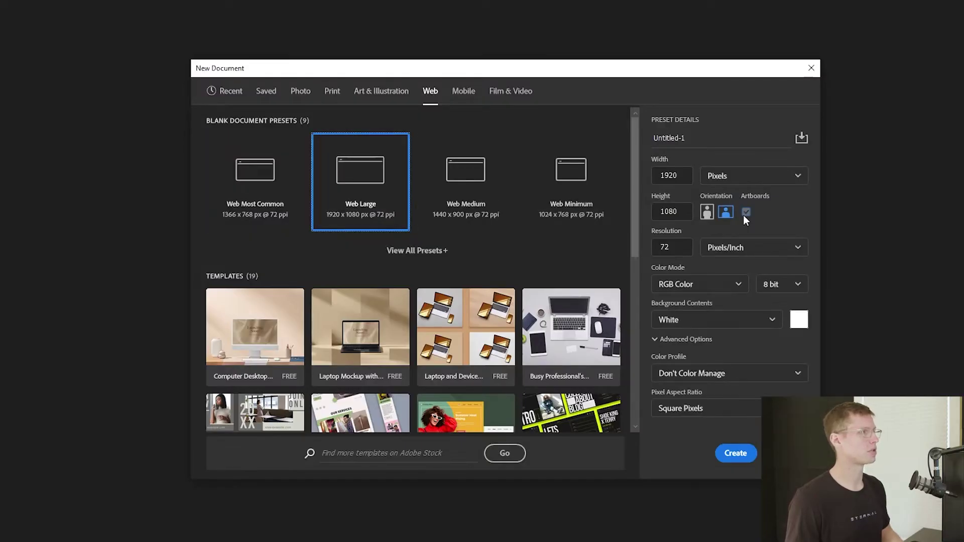
pyautogui.click(735, 453)
# Place the Times Square photo and the dark red-lit apartment photo as embedded images, enlarging each to cover the canvas.
pyautogui.click(22, 5)
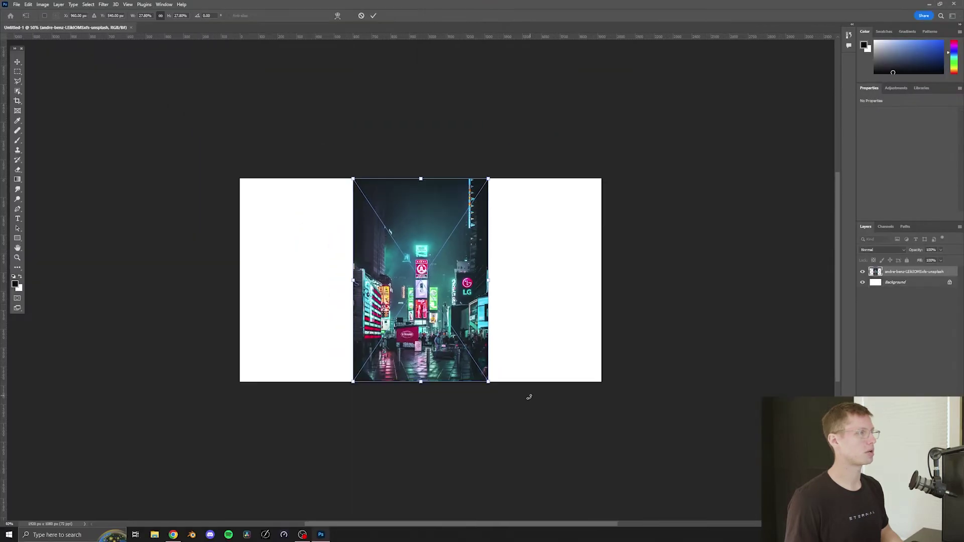
pyautogui.moveTo(527, 393); pyautogui.dragTo(477, 297)
pyautogui.click(16, 4)
pyautogui.click(53, 153)
pyautogui.click(130, 68)
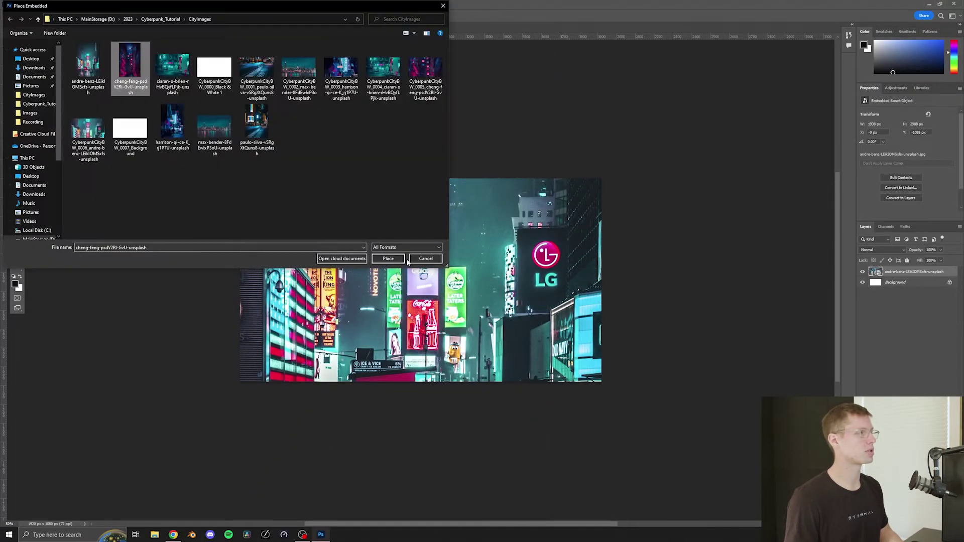
pyautogui.click(390, 259)
pyautogui.moveTo(485, 383); pyautogui.dragTo(672, 529)
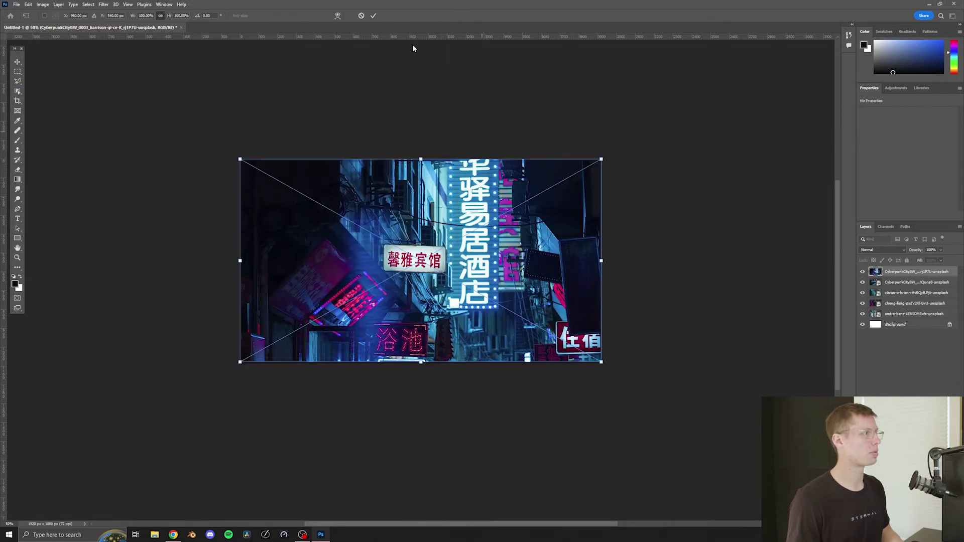
# Export the placed city layers to separate files with the file name prefix CityImages.
pyautogui.click(17, 7)
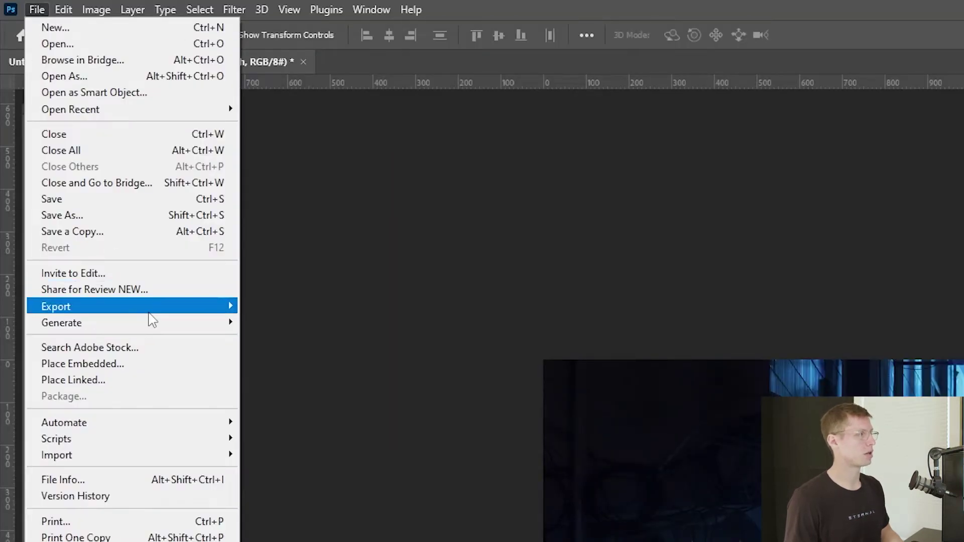
pyautogui.moveTo(151, 320)
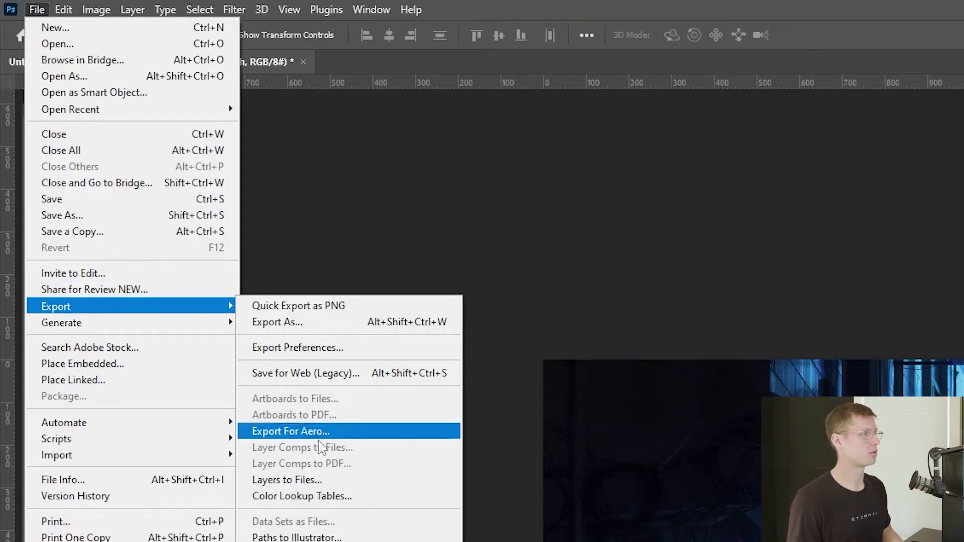
pyautogui.click(322, 481)
pyautogui.write('CityI')
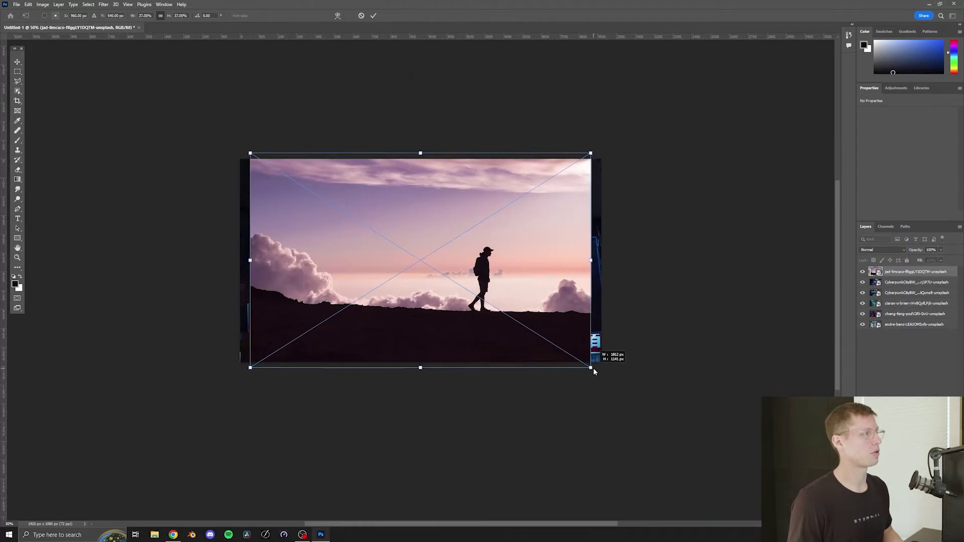
# Scale the placed walking man photo until it covers the canvas, and apply a Black & White adjustment to it.
pyautogui.moveTo(594, 370); pyautogui.dragTo(607, 378)
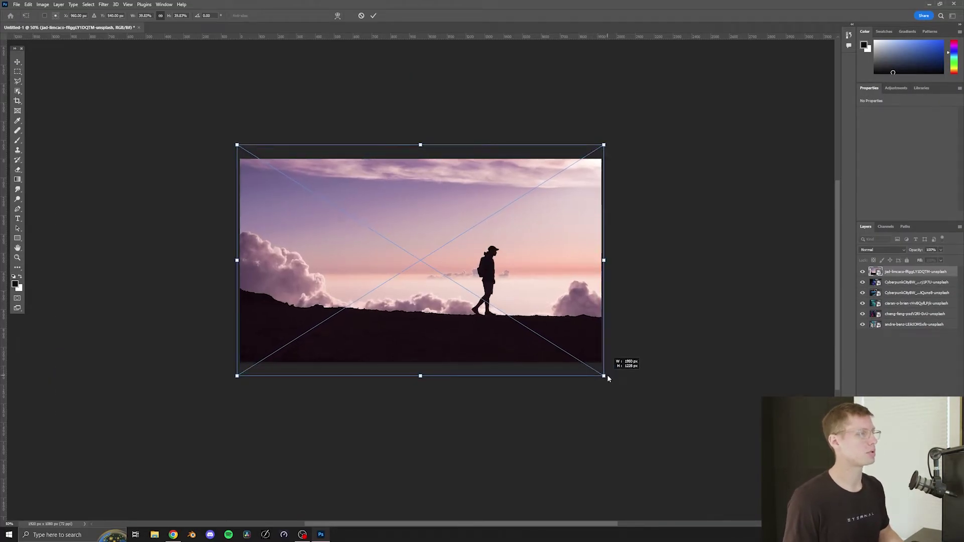
pyautogui.click(43, 4)
pyautogui.moveTo(71, 26)
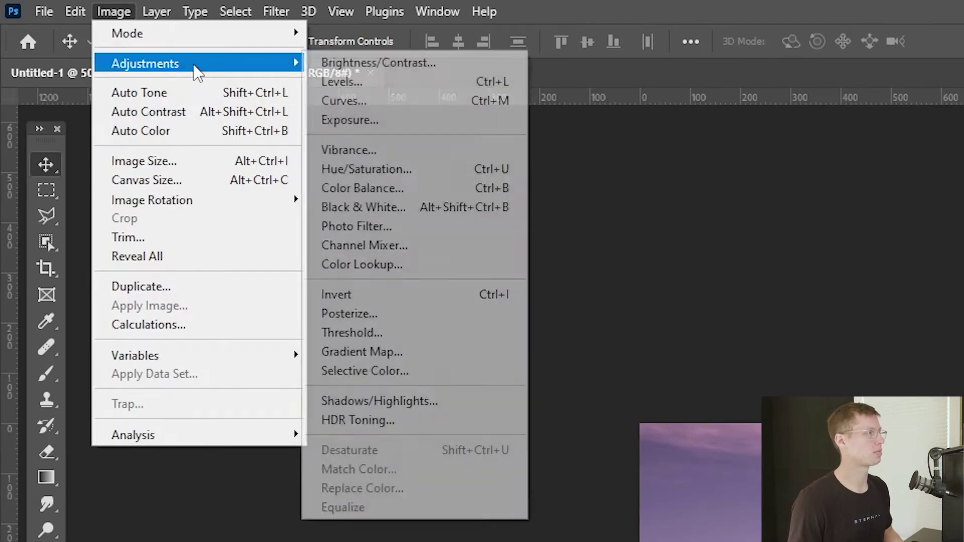
pyautogui.click(404, 200)
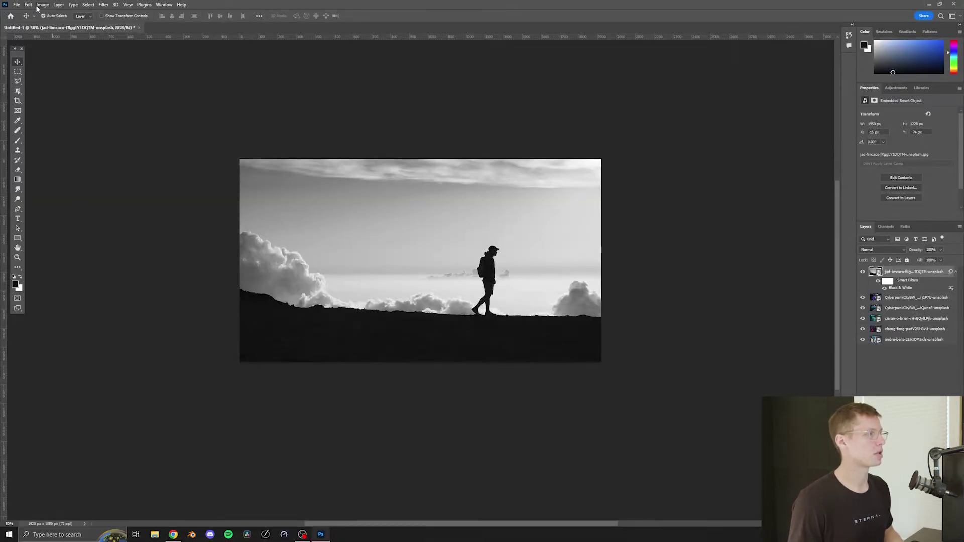
# Set the photo's Levels inputs to 59 black and 71 white for a pure silhouette, and export the result with Export As.
pyautogui.click(114, 11)
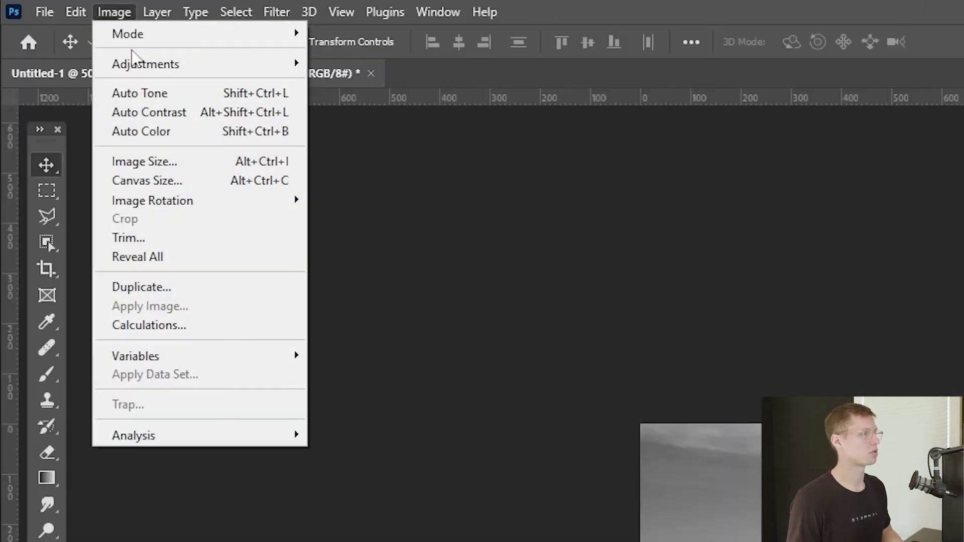
pyautogui.moveTo(186, 68)
pyautogui.click(517, 84)
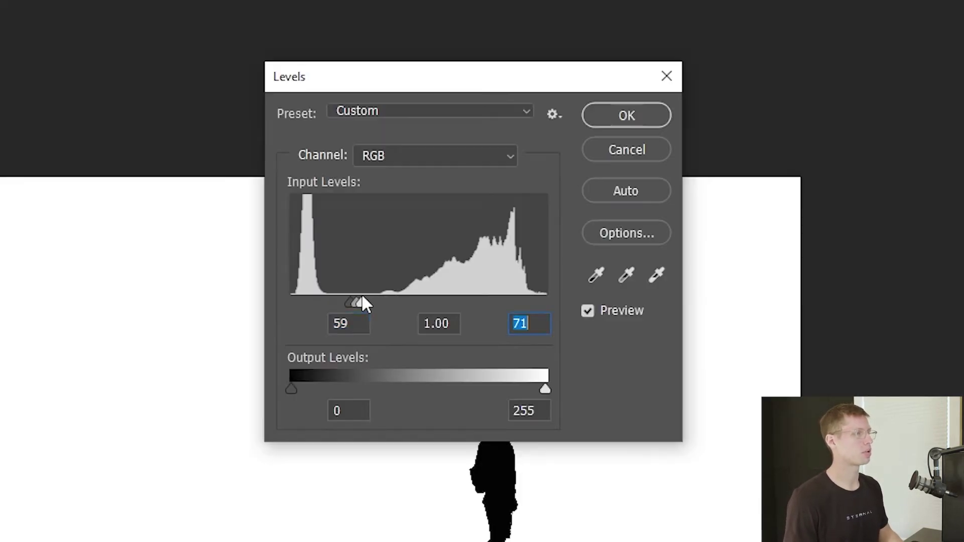
pyautogui.click(620, 118)
pyautogui.moveTo(28, 135)
pyautogui.click(124, 142)
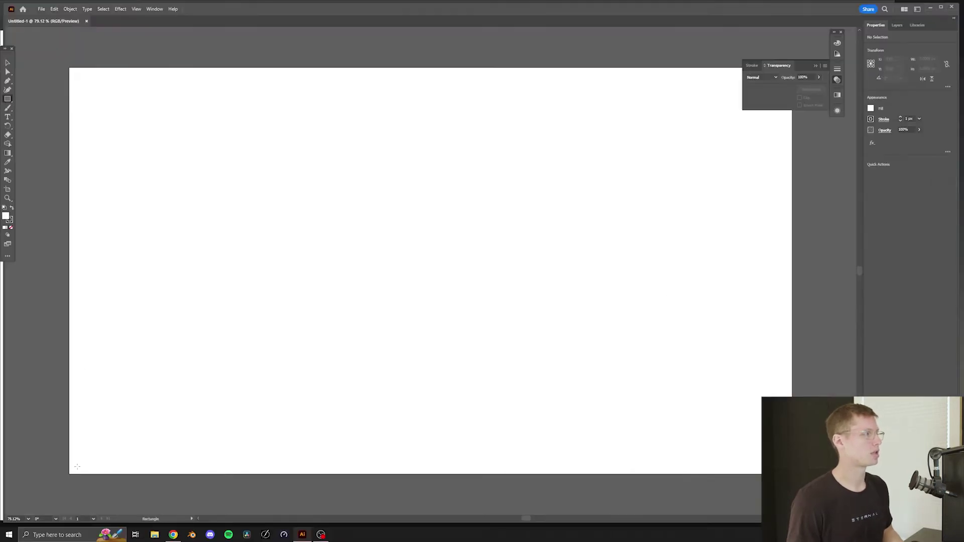
# Switch to Illustrator and draw a row of adjoining rectangles of varying heights and widths along the artboard's bottom edge as buildings.
pyautogui.moveTo(74, 176); pyautogui.dragTo(171, 473)
pyautogui.moveTo(172, 247); pyautogui.dragTo(221, 474)
pyautogui.moveTo(221, 330)
pyautogui.mouseDown()
pyautogui.moveTo(282, 474)
pyautogui.moveTo(352, 137)
pyautogui.mouseUp()
pyautogui.moveTo(352, 330); pyautogui.dragTo(426, 474)
pyautogui.moveTo(426, 474); pyautogui.dragTo(541, 207)
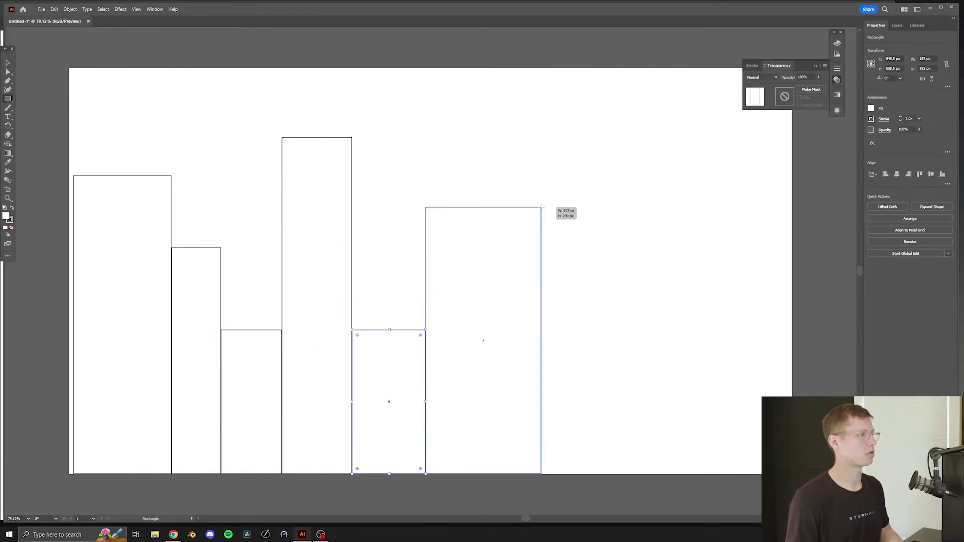
pyautogui.moveTo(541, 303); pyautogui.dragTo(609, 474)
pyautogui.moveTo(614, 478)
pyautogui.mouseDown()
pyautogui.moveTo(628, 426)
pyautogui.moveTo(613, 480)
pyautogui.mouseUp()
# Select all building rectangles and shift them right until the row is roughly centred on the artboard.
pyautogui.press('v')
pyautogui.moveTo(110, 103); pyautogui.dragTo(556, 459)
pyautogui.moveTo(538, 276); pyautogui.dragTo(645, 276)
# Add small rectangles as rooftop details on the buildings, plus a narrow tower against the right side of the tallest building.
pyautogui.click(8, 99)
pyautogui.moveTo(195, 164); pyautogui.dragTo(220, 176)
pyautogui.moveTo(238, 154); pyautogui.dragTo(253, 176)
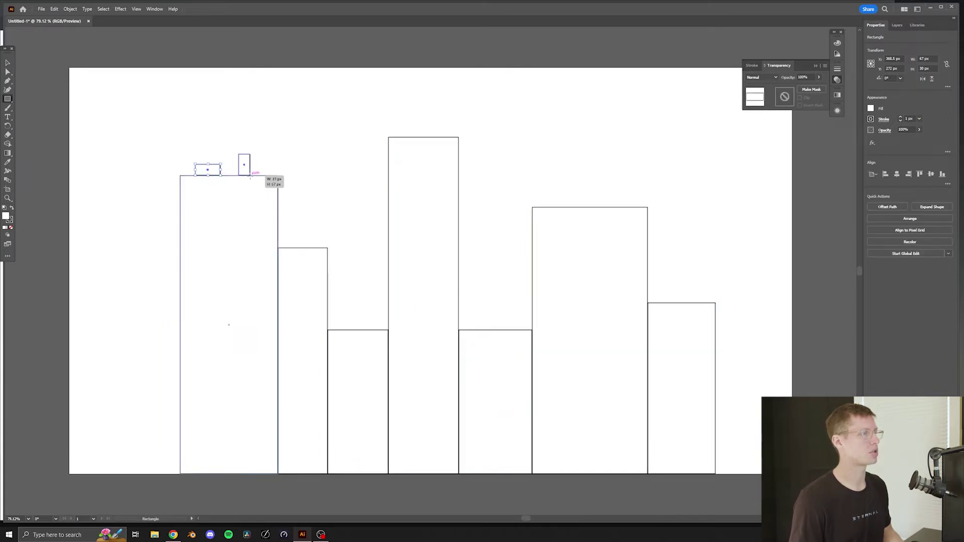
pyautogui.moveTo(282, 238); pyautogui.dragTo(299, 248)
pyautogui.moveTo(490, 315); pyautogui.dragTo(510, 330)
pyautogui.moveTo(459, 329); pyautogui.dragTo(483, 183)
pyautogui.moveTo(469, 176); pyautogui.dragTo(476, 183)
pyautogui.moveTo(541, 195); pyautogui.dragTo(572, 207)
pyautogui.moveTo(596, 170)
pyautogui.mouseDown()
pyautogui.moveTo(619, 206)
pyautogui.moveTo(582, 206)
pyautogui.mouseUp()
pyautogui.moveTo(661, 292); pyautogui.dragTo(683, 302)
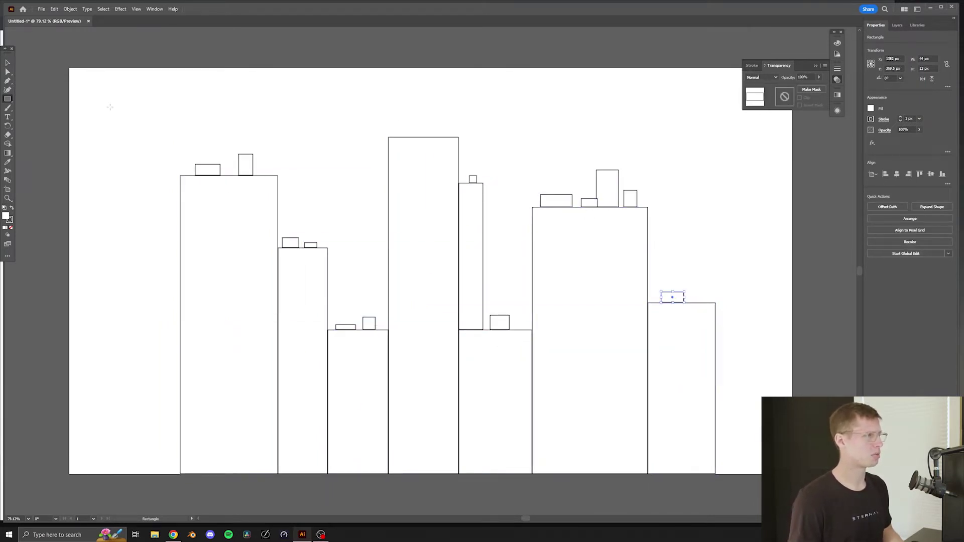
# Remove the stroke from all skyline shapes and fill them with black.
pyautogui.press('v')
pyautogui.moveTo(110, 105); pyautogui.dragTo(856, 381)
pyautogui.click(871, 119)
pyautogui.click(788, 145)
pyautogui.click(871, 108)
pyautogui.click(812, 136)
pyautogui.moveTo(181, 302); pyautogui.dragTo(186, 302)
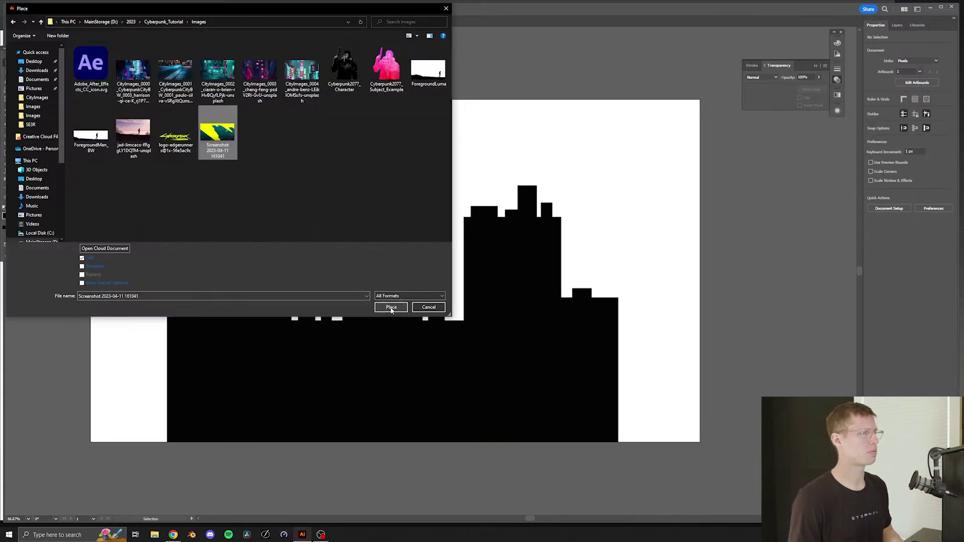
pyautogui.click(391, 307)
pyautogui.moveTo(286, 133); pyautogui.dragTo(505, 302)
pyautogui.moveTo(472, 237); pyautogui.dragTo(747, 164)
pyautogui.click(477, 140)
# Draw a rectangle covering the whole artboard and fill it with the yellow sampled from the reference image.
pyautogui.click(7, 100)
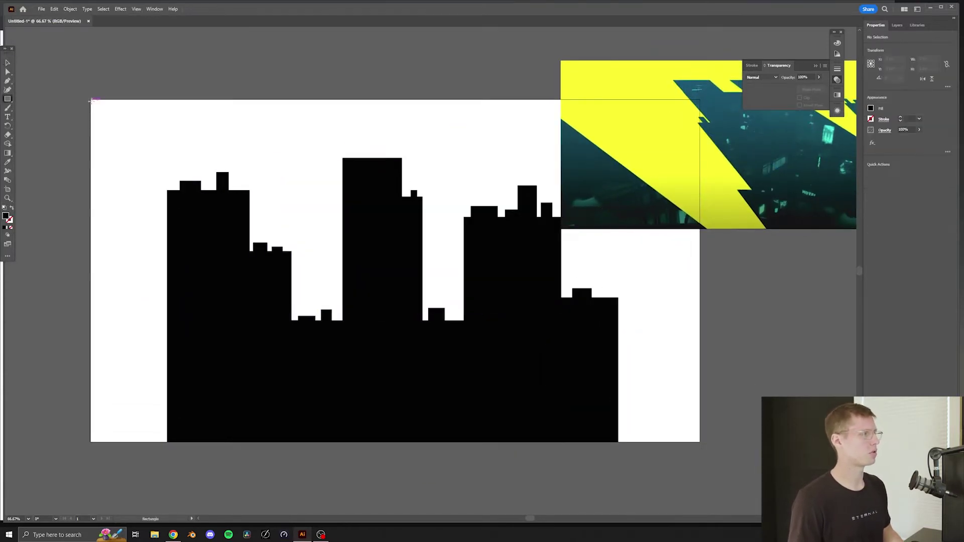
pyautogui.moveTo(91, 100)
pyautogui.mouseDown()
pyautogui.moveTo(693, 420)
pyautogui.moveTo(699, 442)
pyautogui.mouseUp()
pyautogui.press('i')
pyautogui.click(600, 76)
# Delete the reference image and send the yellow rectangle behind the black skyline.
pyautogui.press('v')
pyautogui.click(642, 91)
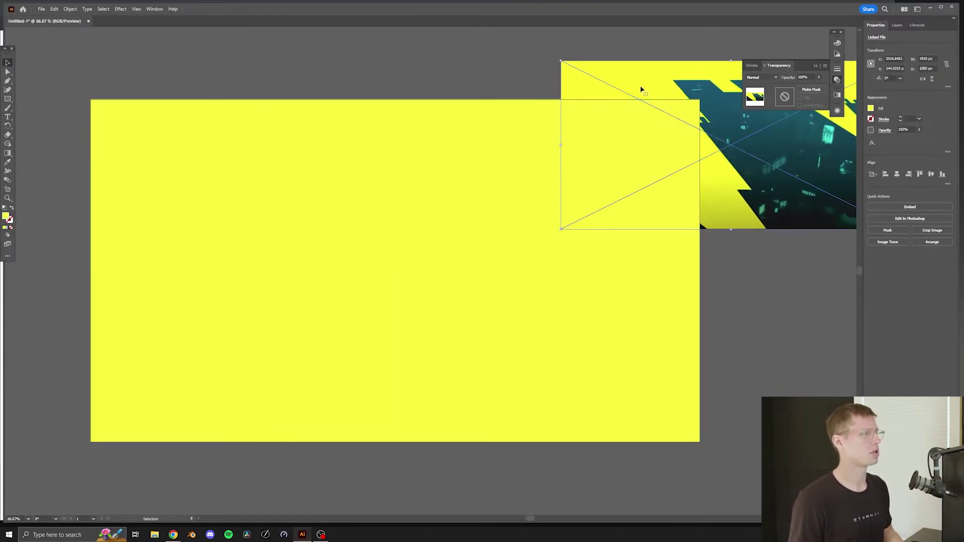
pyautogui.press('Delete')
pyautogui.click(549, 197)
pyautogui.hotkey('ctrl', 'shift', '[')
# Name the new top layer CityLandscape and rename Layer 1 for the yellow background.
pyautogui.click(897, 26)
pyautogui.doubleClick(907, 38)
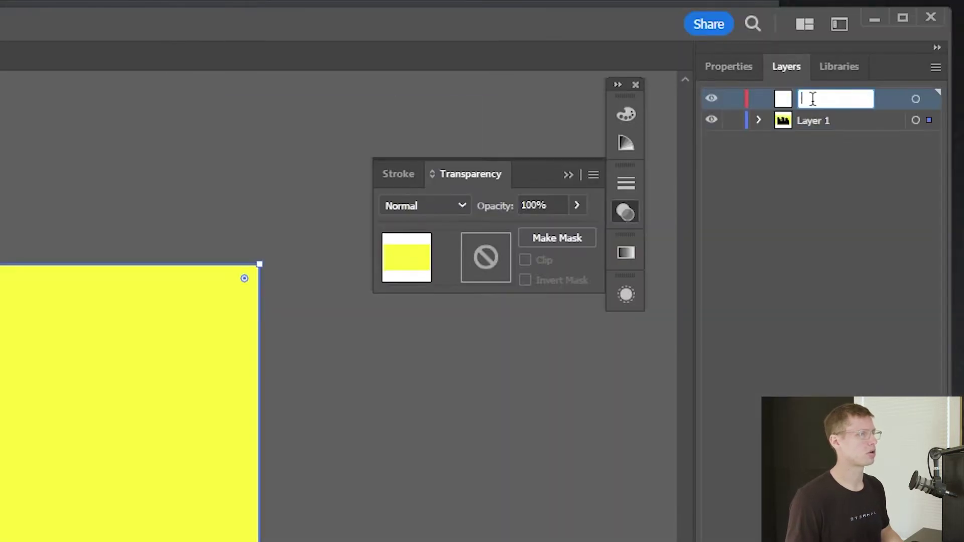
pyautogui.write('CityLandsca')
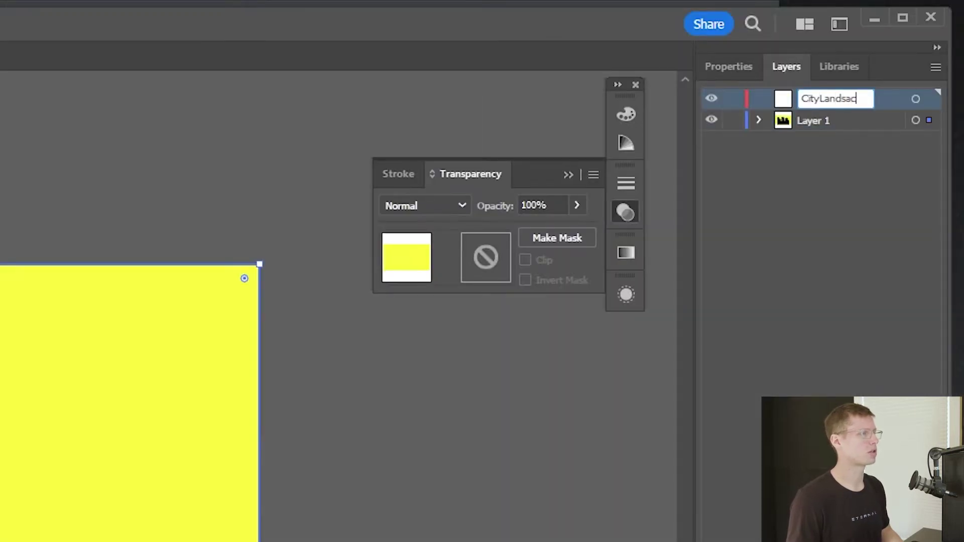
pyautogui.write('pe')
pyautogui.press('Tab')
pyautogui.write('Ye')
pyautogui.click(758, 120)
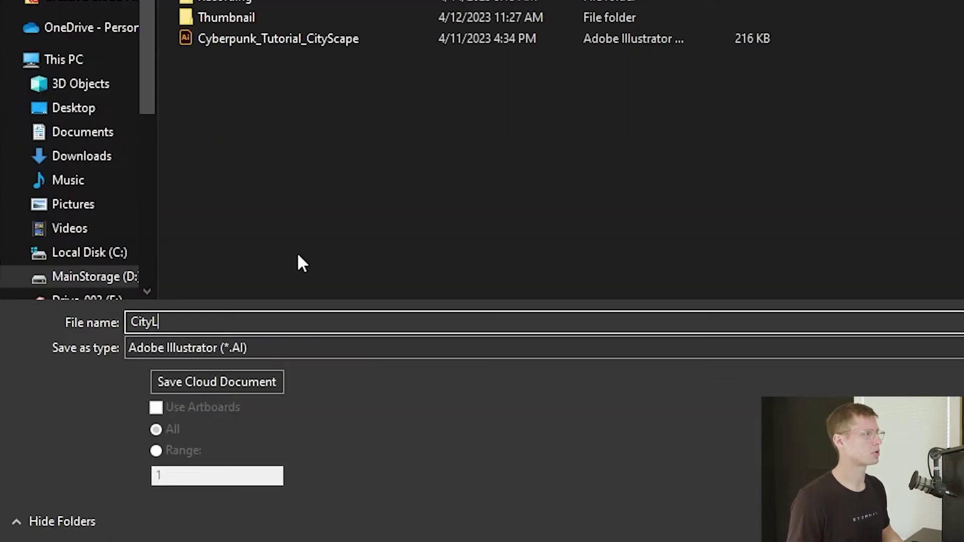
# Save the artwork as an Adobe Illustrator file named CityLandscape.
pyautogui.write('andscape')
pyautogui.press('Return')
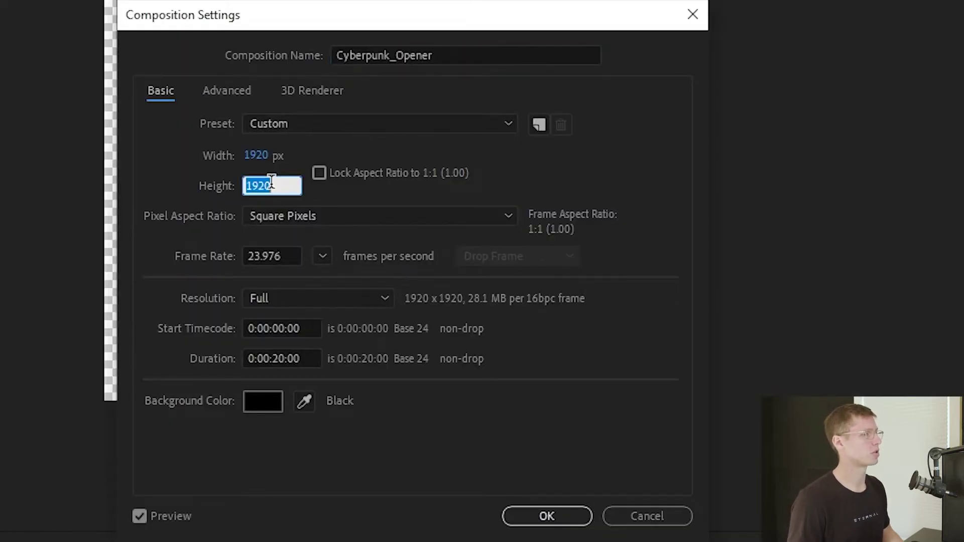
# Switch to After Effects and create the Cyberpunk_Opener composition at 1920 x 1080 px, 23.976 fps and 20 seconds long.
pyautogui.write('1080')
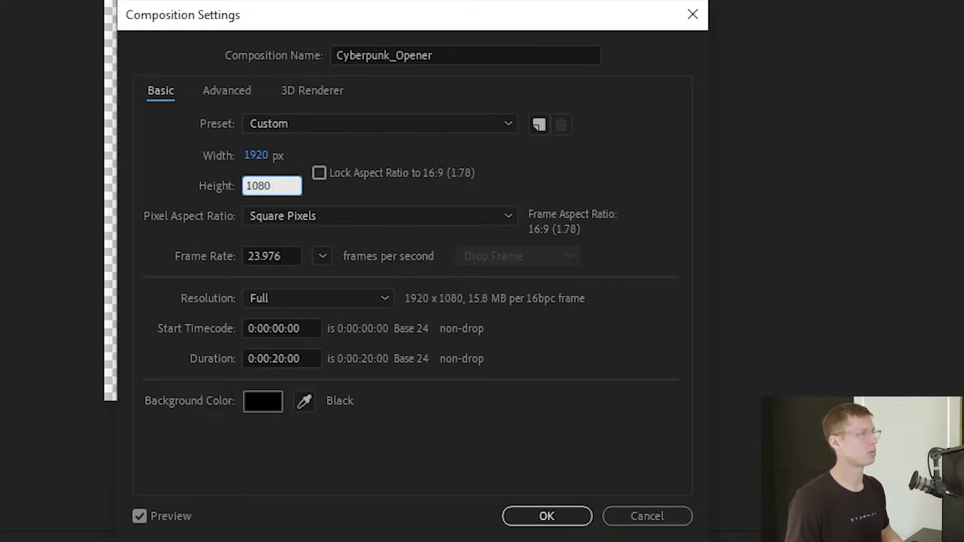
pyautogui.press('Return')
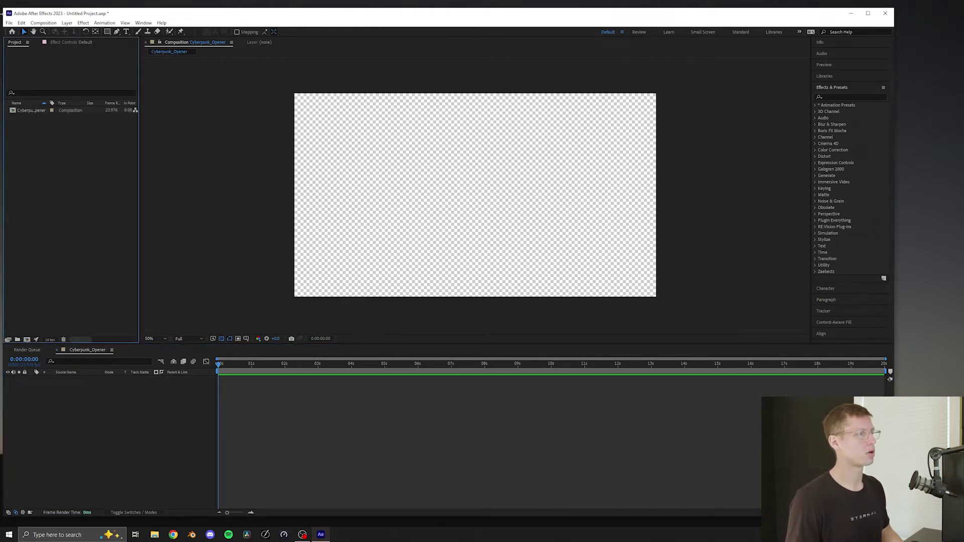
# Import the CityLandscape Illustrator file as a composition that retains layer sizes.
pyautogui.click(10, 23)
pyautogui.moveTo(82, 126)
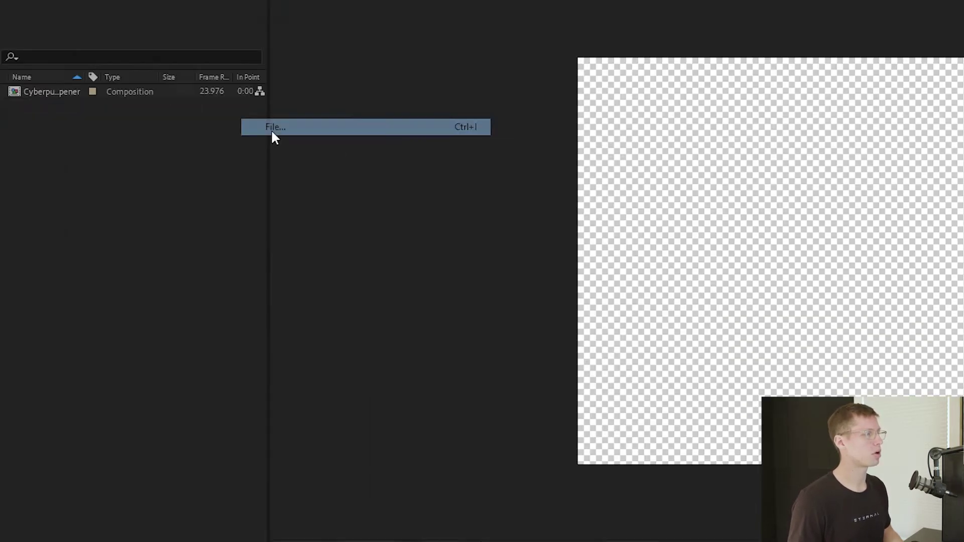
pyautogui.click(378, 323)
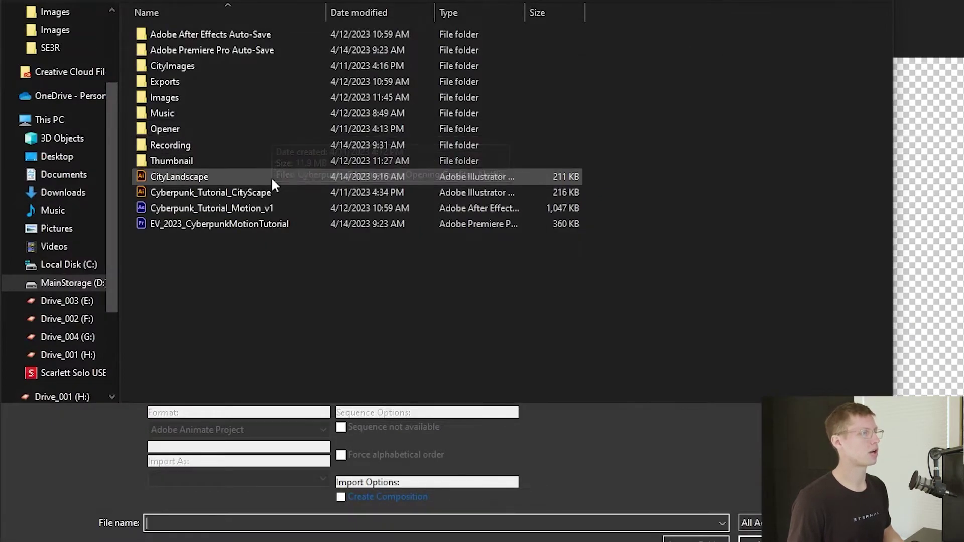
pyautogui.click(270, 176)
pyautogui.click(236, 479)
pyautogui.click(240, 507)
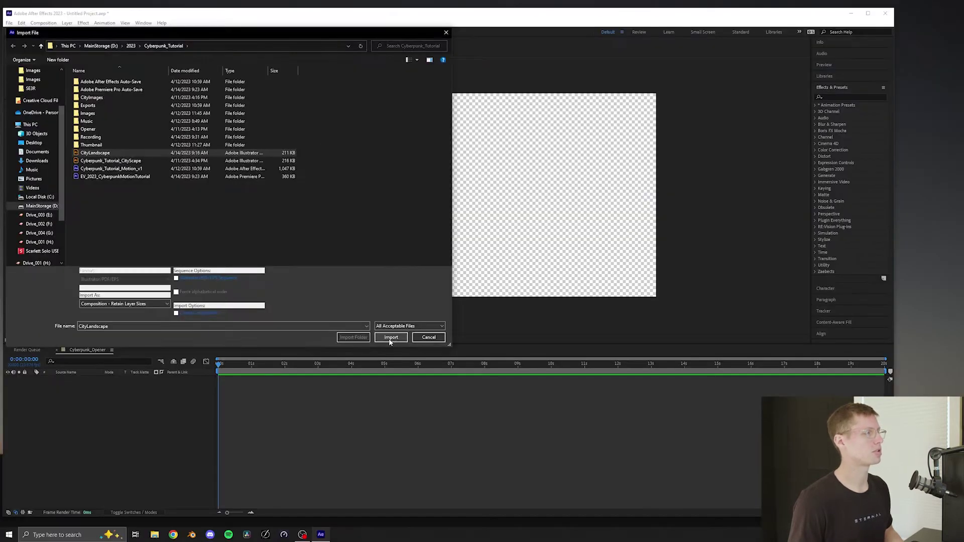
pyautogui.click(696, 541)
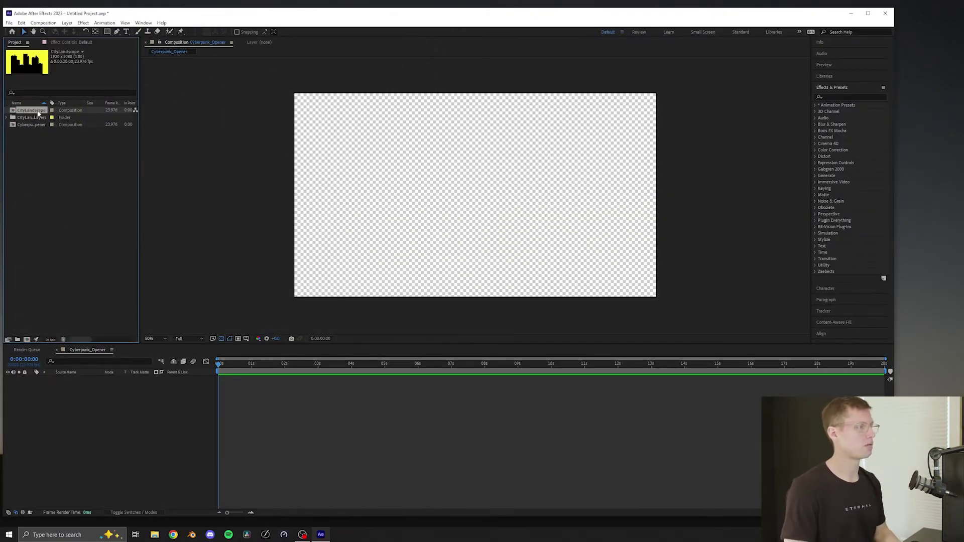
# Add the CityLandscape composition to the Cyberpunk_Opener timeline, then open it and delete its YellowBackground layer.
pyautogui.moveTo(74, 308); pyautogui.dragTo(86, 421)
pyautogui.doubleClick(76, 379)
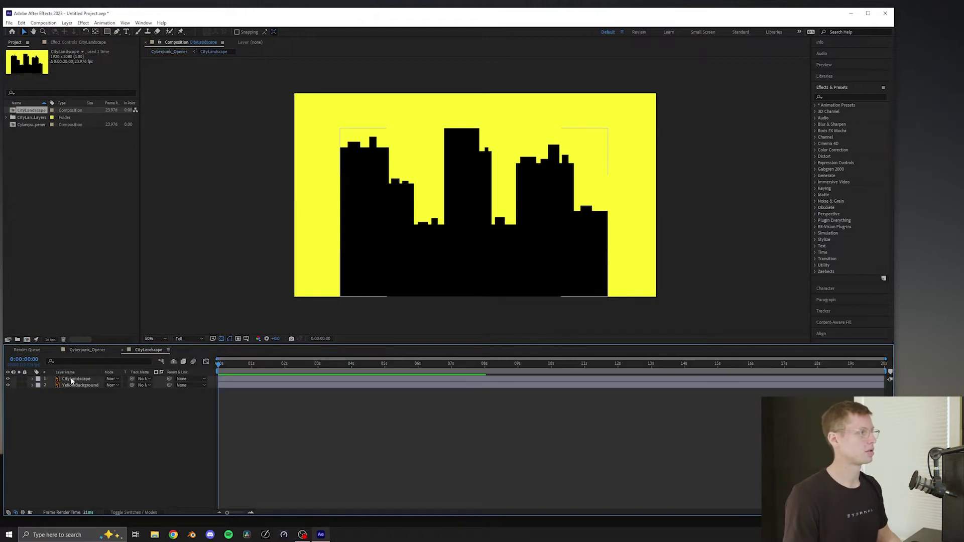
pyautogui.click(67, 385)
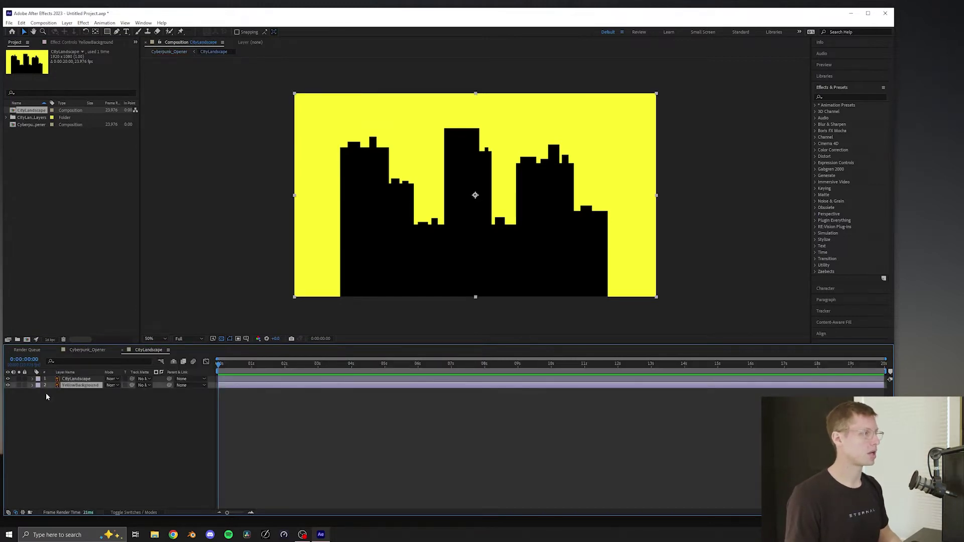
pyautogui.press('Delete')
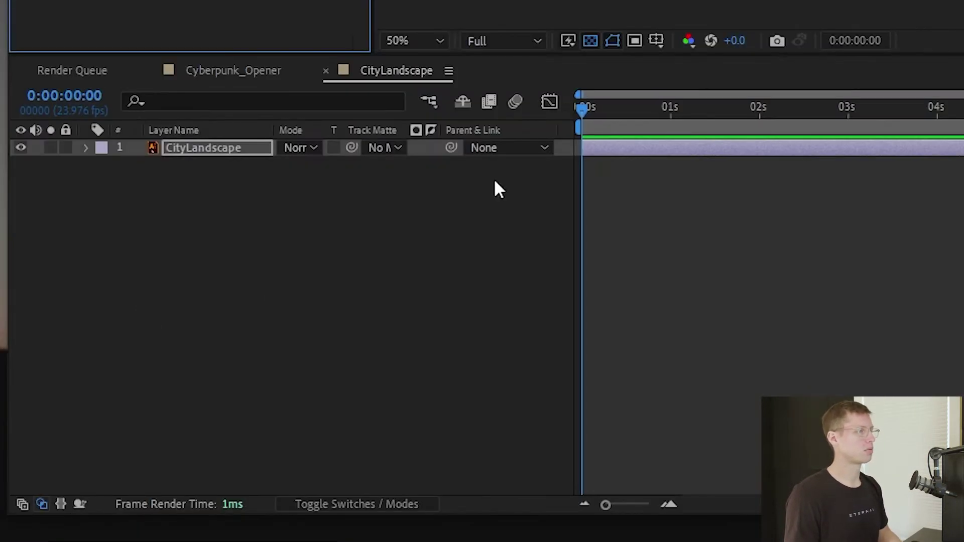
# Make the CityLandscape layer 3D and rotate it backward around its X axis so the skyline lies tilted.
pyautogui.click(319, 503)
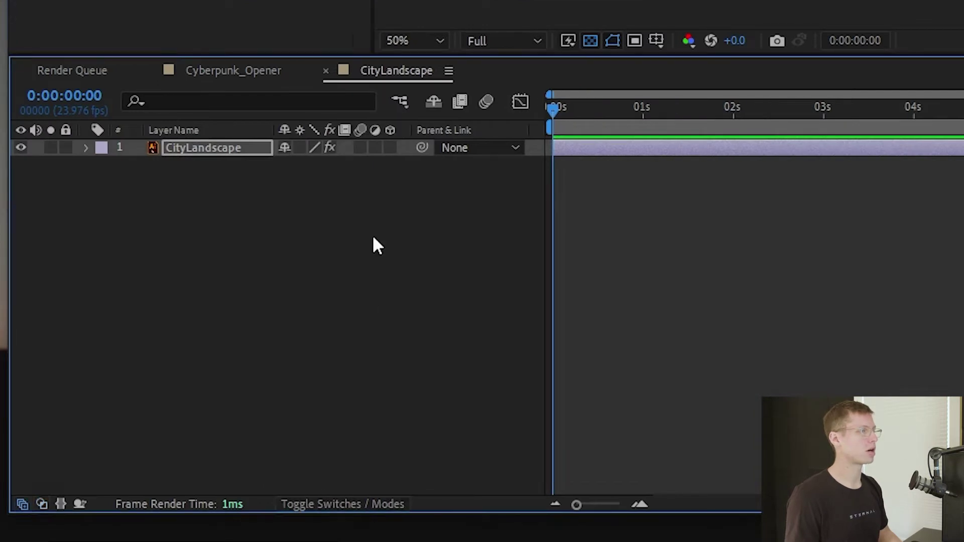
pyautogui.click(389, 147)
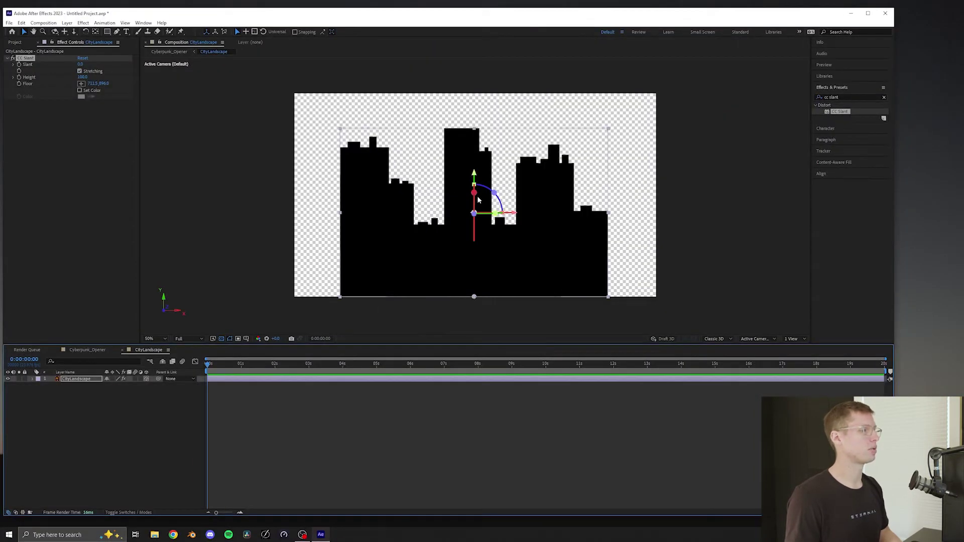
pyautogui.moveTo(477, 203); pyautogui.dragTo(474, 213)
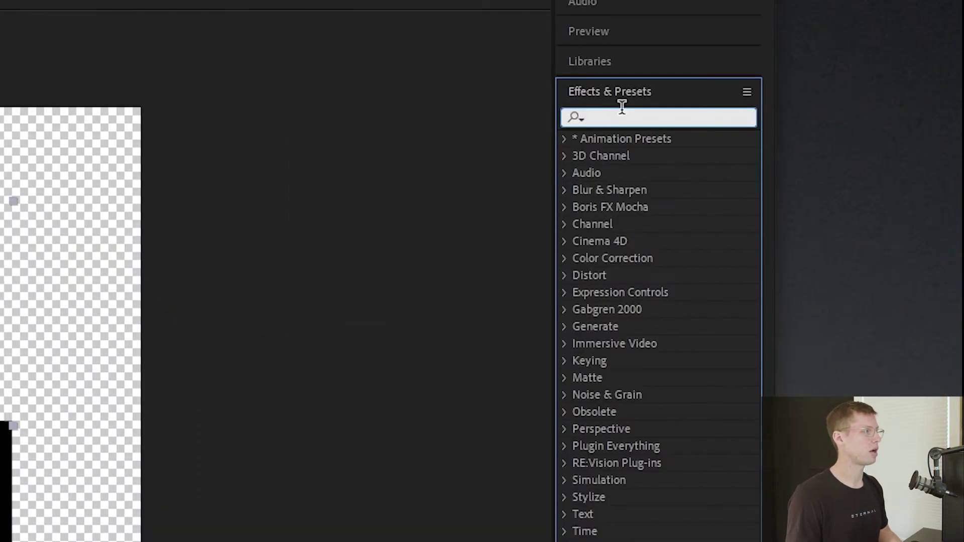
# Find the CC Slant effect and apply it to the CityLandscape layer.
pyautogui.write('ccskla')
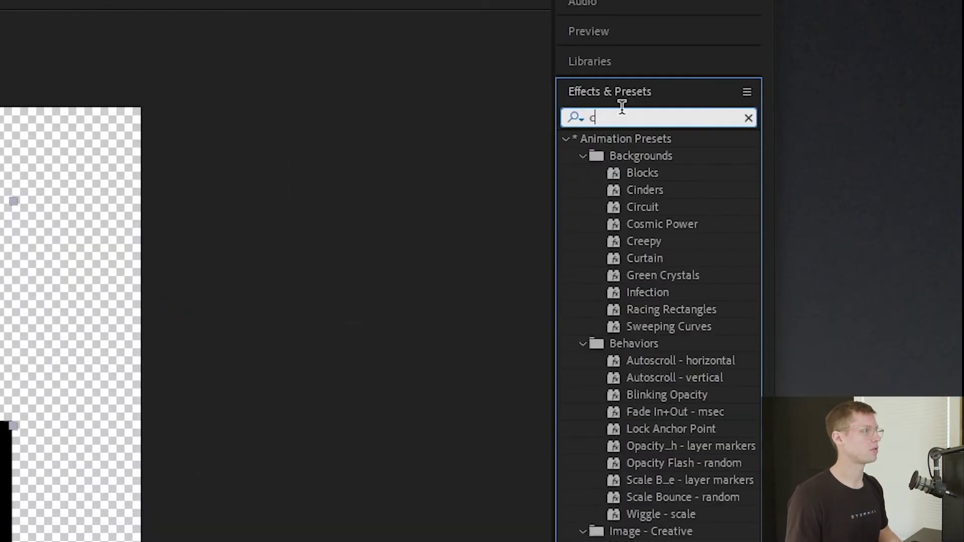
pyautogui.press('BackSpace')
pyautogui.press('BackSpace')
pyautogui.press('BackSpace')
pyautogui.press('BackSpace')
pyautogui.write('slant')
pyautogui.moveTo(631, 156); pyautogui.dragTo(0, 541)
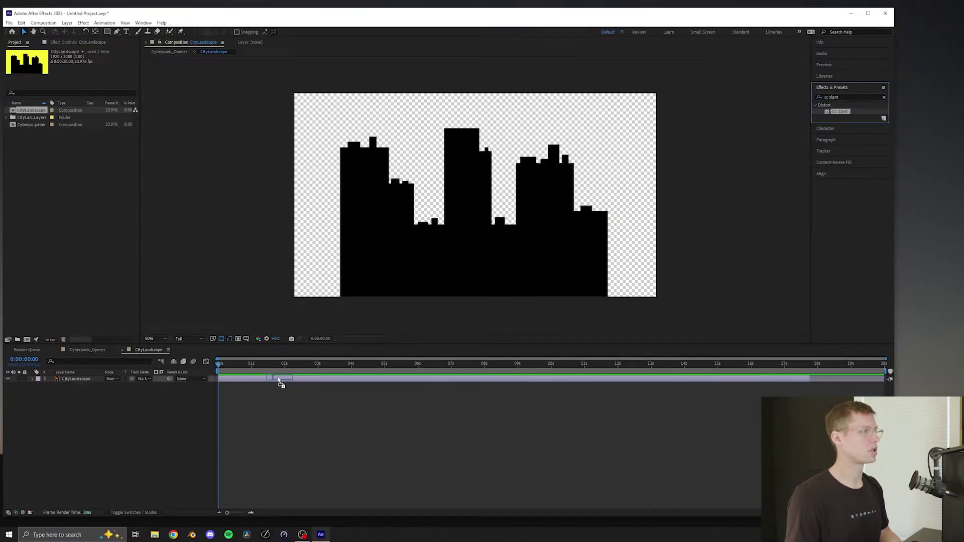
pyautogui.moveTo(280, 381); pyautogui.dragTo(279, 380)
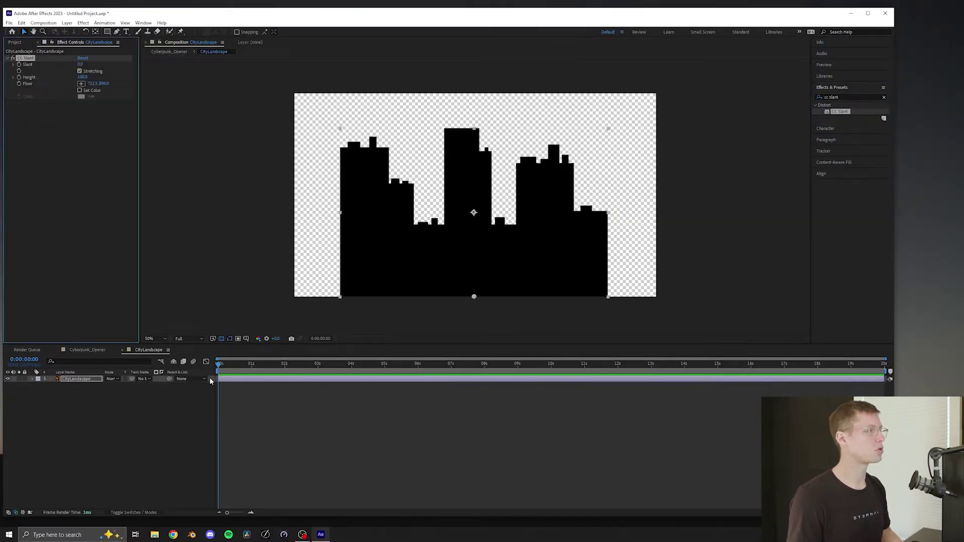
# Keyframe the CC Slant effect's Slant at -150 at the start of the CityLandscape composition.
pyautogui.click(120, 512)
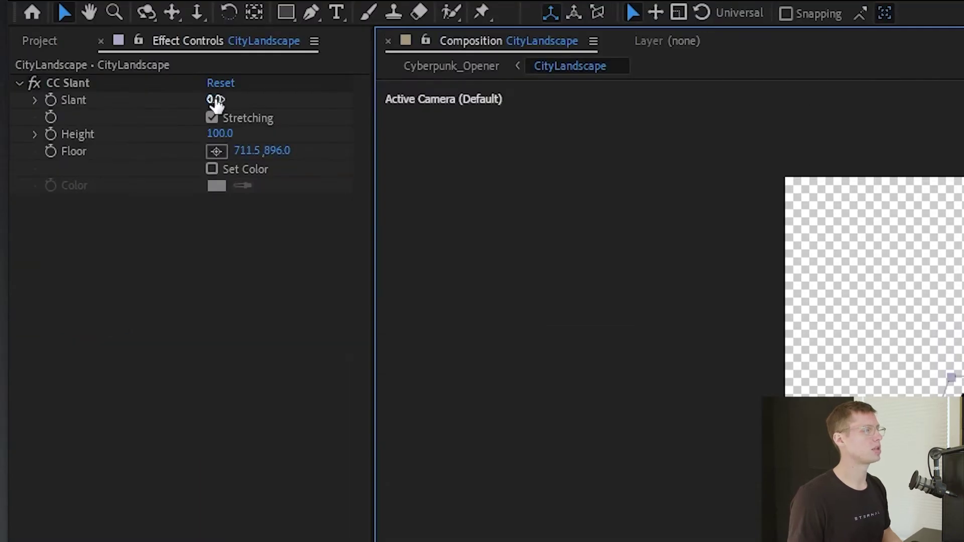
pyautogui.click(80, 64)
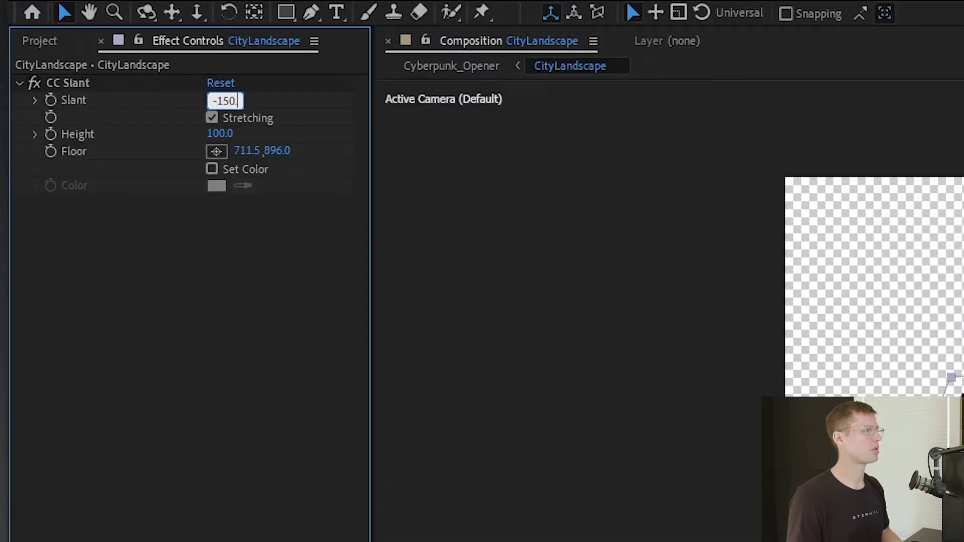
pyautogui.press('Return')
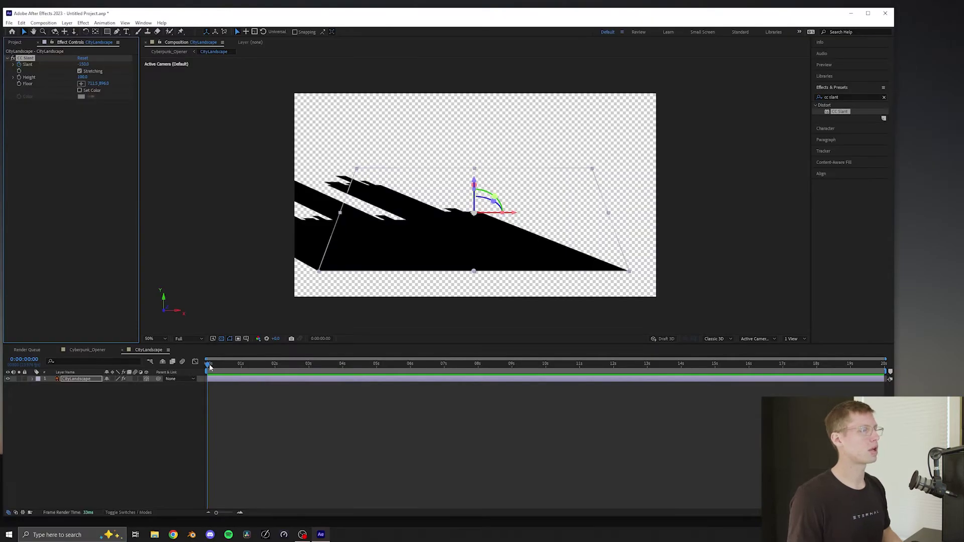
# Add a second Slant keyframe of 120 at 8 seconds on the CityLandscape layer.
pyautogui.moveTo(210, 367); pyautogui.dragTo(415, 387)
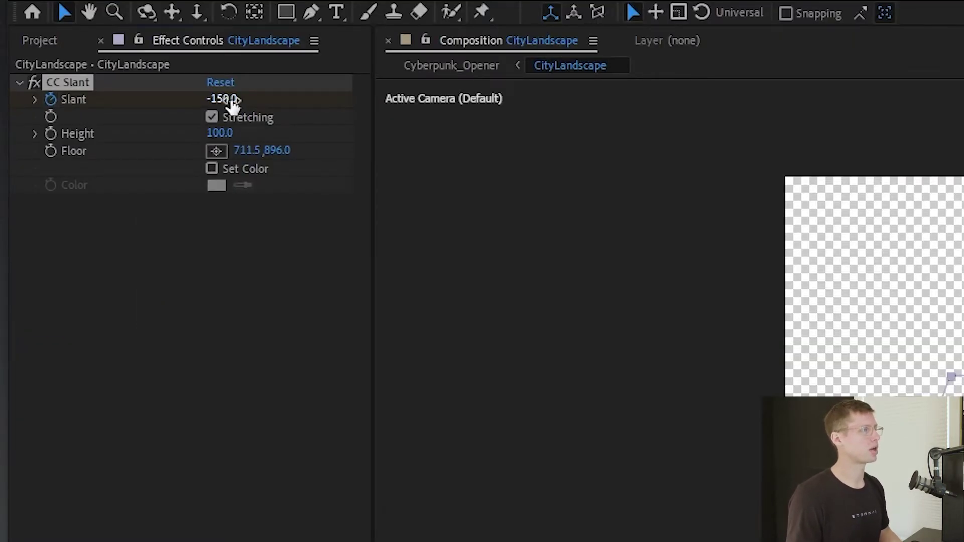
pyautogui.click(231, 99)
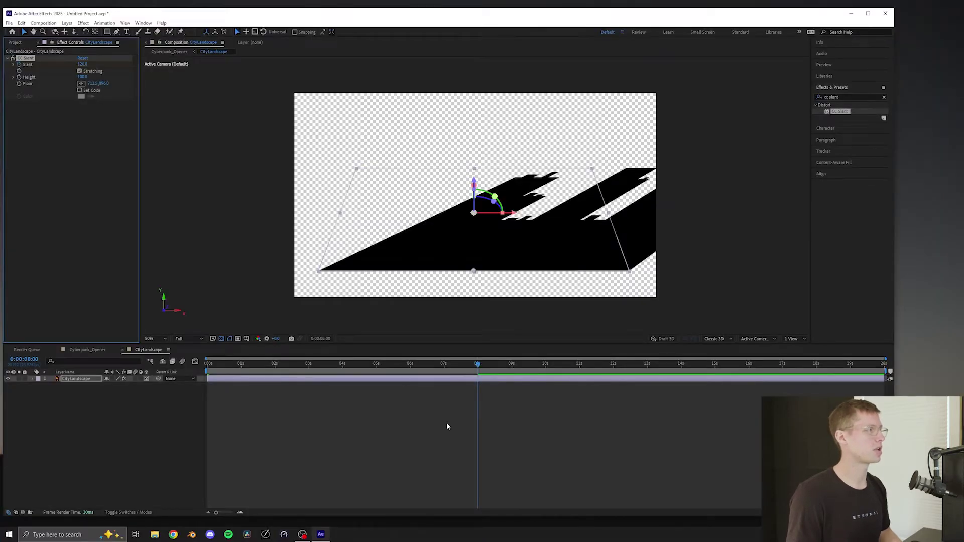
pyautogui.press('Tab')
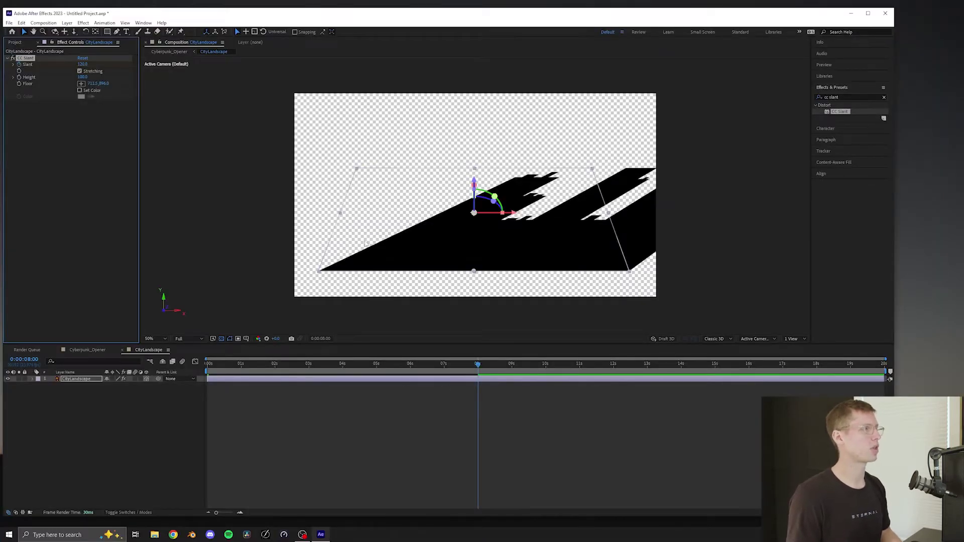
# Scale the CityLandscape layer up to 260%, shift it slightly down in the frame, and scrub back through the slant animation.
pyautogui.moveTo(139, 385); pyautogui.dragTo(211, 391)
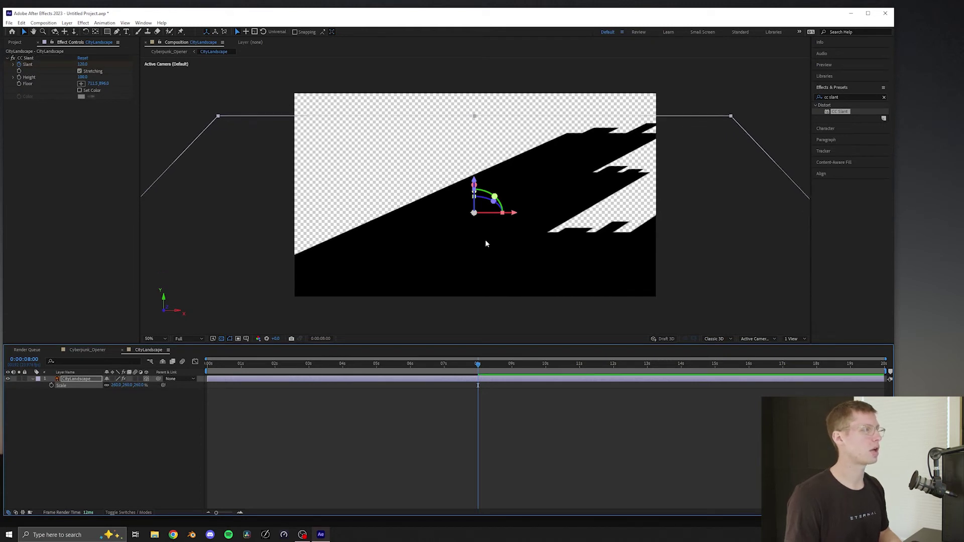
pyautogui.click(394, 277)
pyautogui.moveTo(479, 365); pyautogui.dragTo(102, 390)
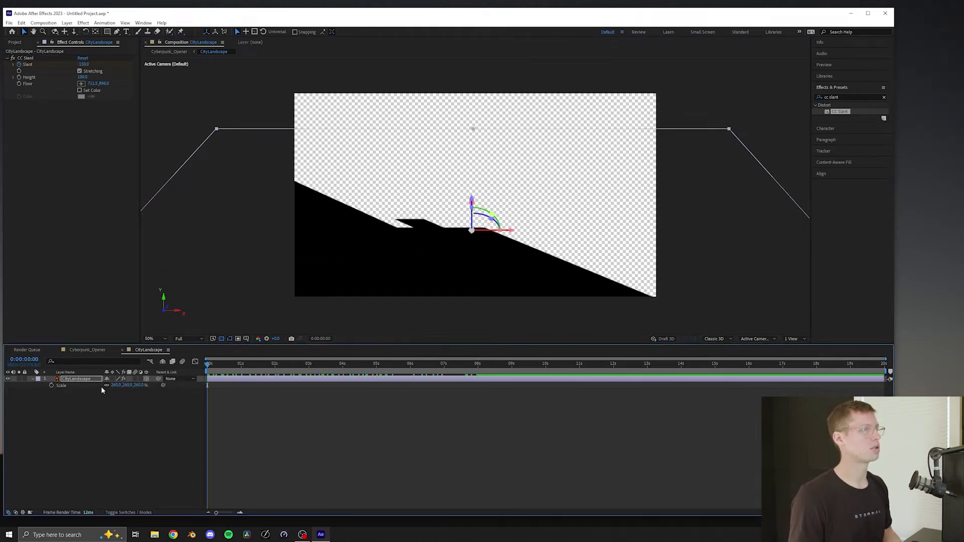
# Return to the Cyberpunk_Opener composition and place the five imported city images above the CityLandscape layer.
pyautogui.click(87, 350)
pyautogui.click(15, 42)
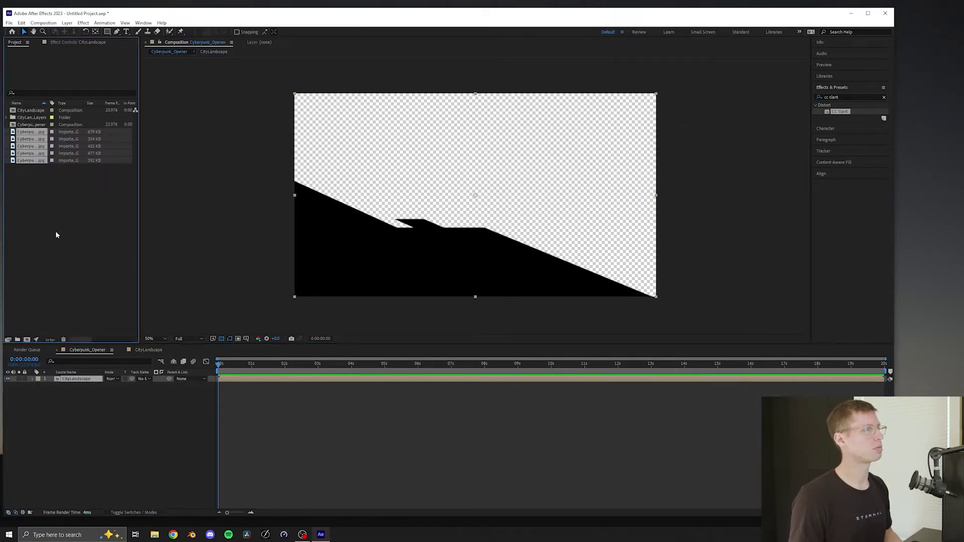
pyautogui.moveTo(58, 340); pyautogui.dragTo(65, 377)
# Trim the five city image layers to two frames each and stagger them end to end from frame 0 to 10.
pyautogui.moveTo(883, 379); pyautogui.dragTo(226, 379)
pyautogui.moveTo(226, 513); pyautogui.dragTo(243, 513)
pyautogui.moveTo(705, 194); pyautogui.dragTo(571, 193)
pyautogui.moveTo(603, 241); pyautogui.dragTo(773, 207)
pyautogui.keyDown('ctrl'); pyautogui.click(598, 236); pyautogui.keyUp('ctrl')
pyautogui.click(700, 162)
pyautogui.moveTo(773, 194); pyautogui.dragTo(858, 196)
# Pre-compose the five city image layers into a new composition named CityImages.
pyautogui.keyDown('shift'); pyautogui.click(519, 248); pyautogui.keyUp('shift')
pyautogui.rightClick(519, 249)
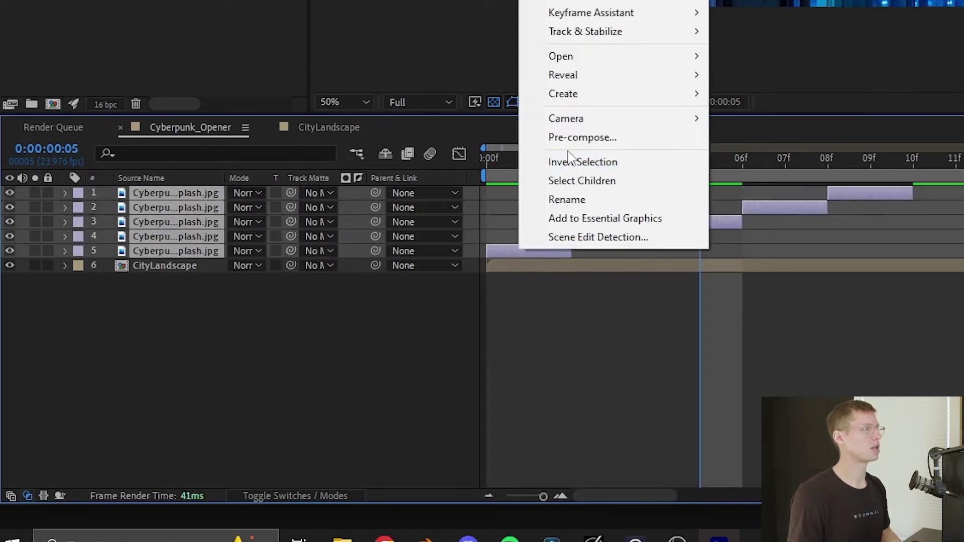
pyautogui.click(557, 136)
pyautogui.write('CityImag')
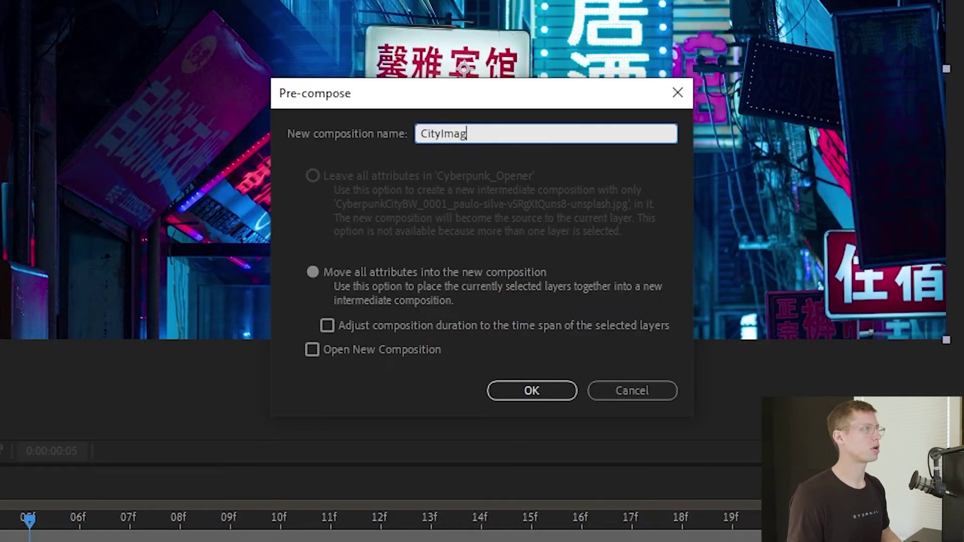
pyautogui.write('es')
pyautogui.press('Return')
# Open the CityImages composition and set its duration to 10 frames.
pyautogui.doubleClick(283, 381)
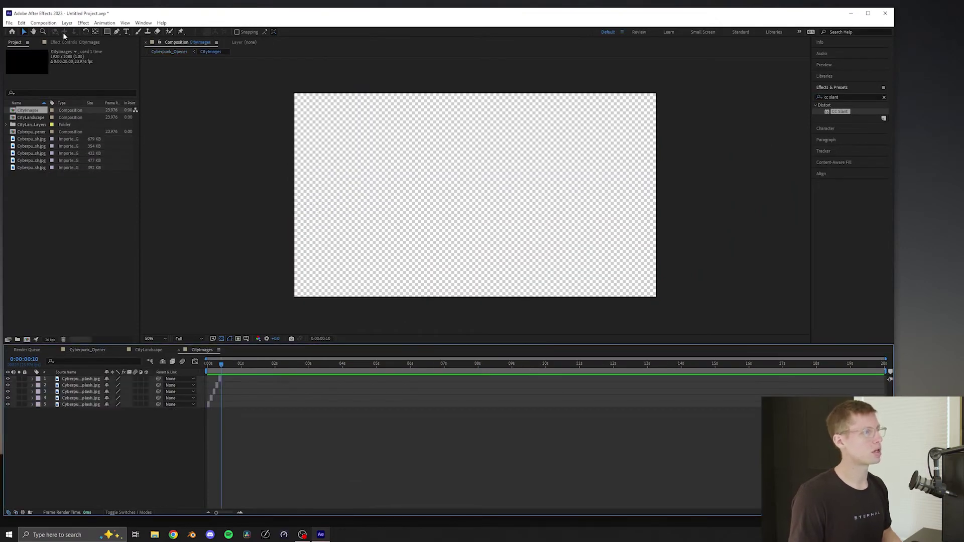
pyautogui.click(43, 22)
pyautogui.click(54, 41)
pyautogui.click(451, 268)
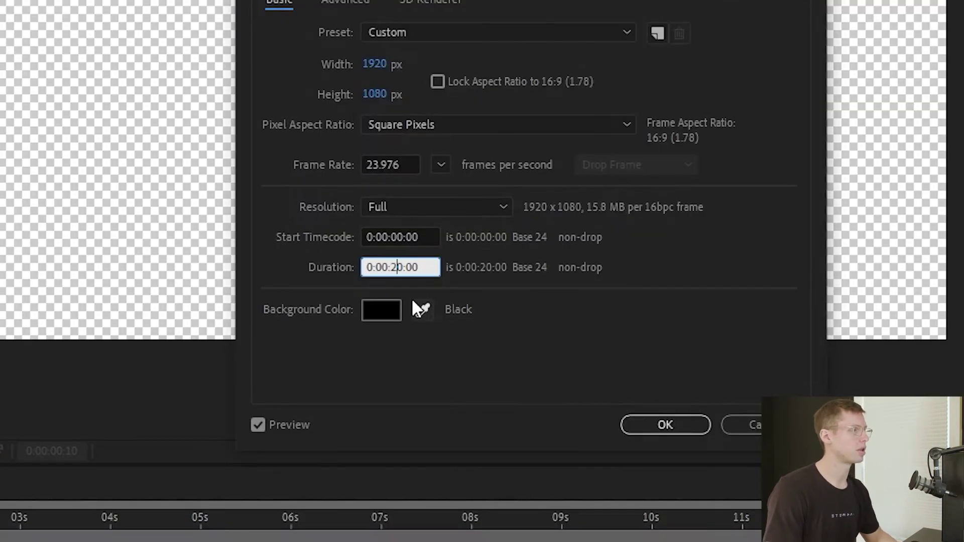
pyautogui.press('BackSpace')
pyautogui.write('0')
pyautogui.press('Right')
pyautogui.press('Return')
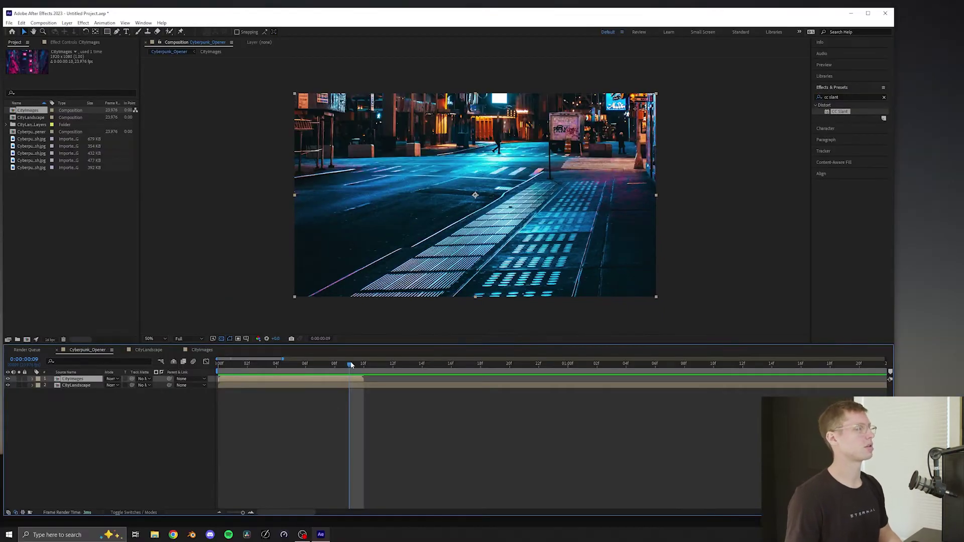
# Enable time remapping on the CityImages layer in Cyberpunk_Opener, keyframe it at frame 9 and delete the frame 10 keyframe.
pyautogui.moveTo(350, 365); pyautogui.dragTo(364, 365)
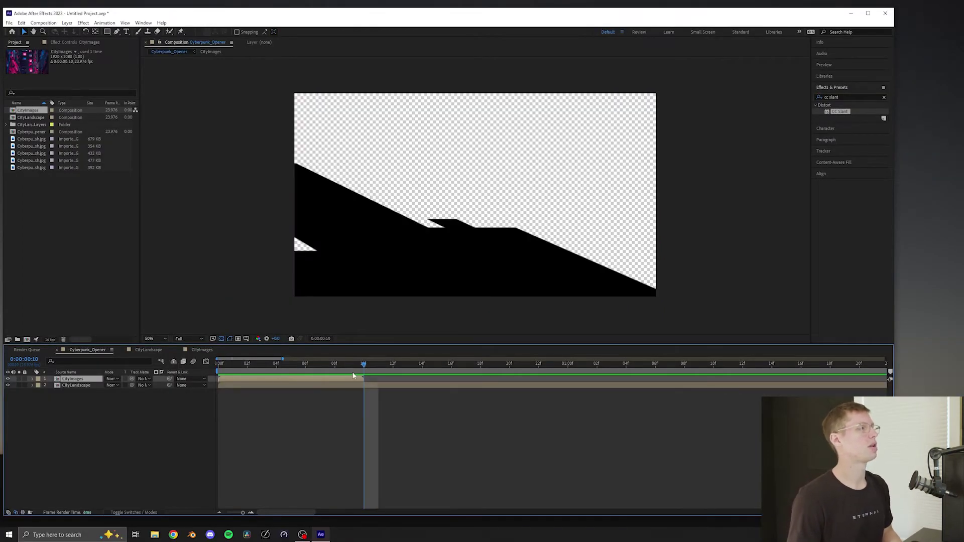
pyautogui.rightClick(351, 384)
pyautogui.moveTo(287, 211)
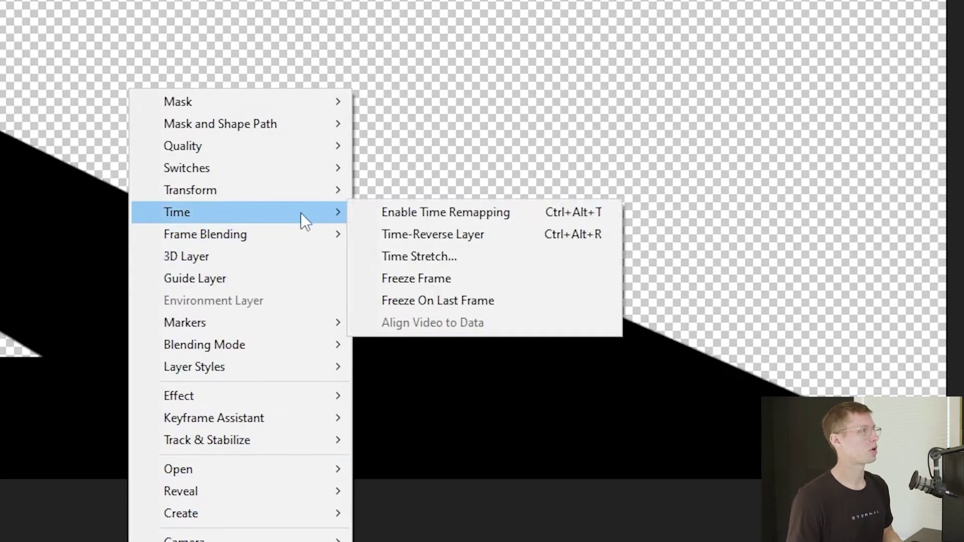
pyautogui.click(390, 220)
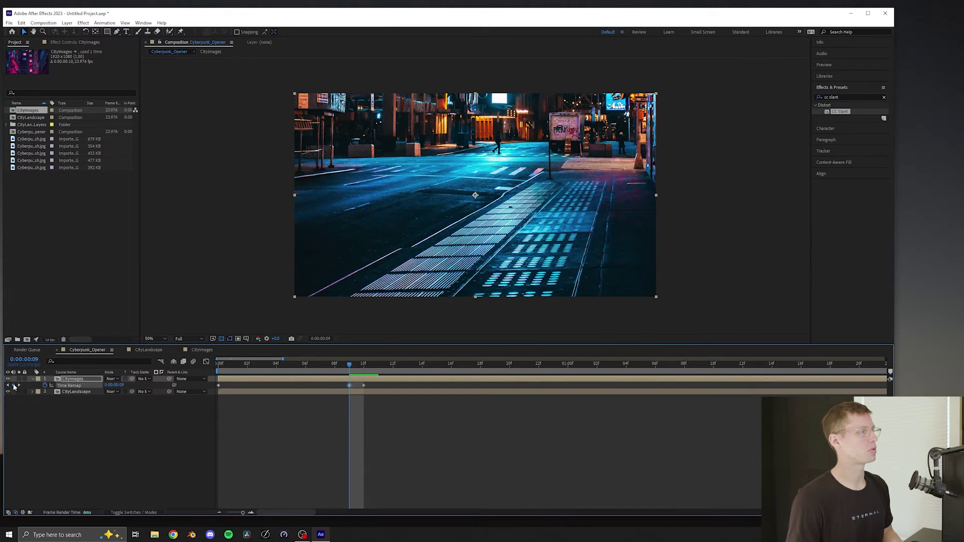
pyautogui.click(364, 385)
pyautogui.press('Delete')
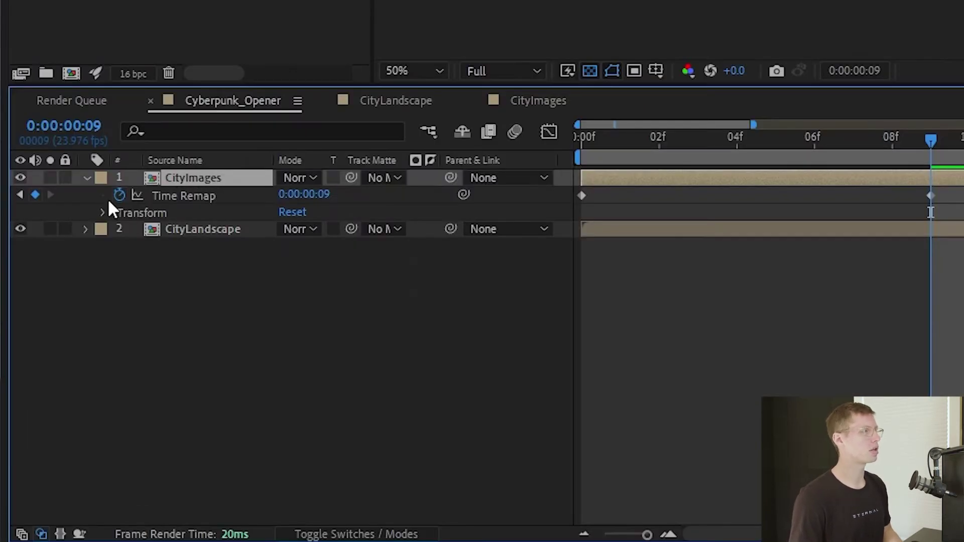
# Add the expression loopOut("cycle"); to the CityImages layer's Time Remap and preview the looping images.
pyautogui.keyDown('alt'); pyautogui.click(119, 195); pyautogui.keyUp('alt')
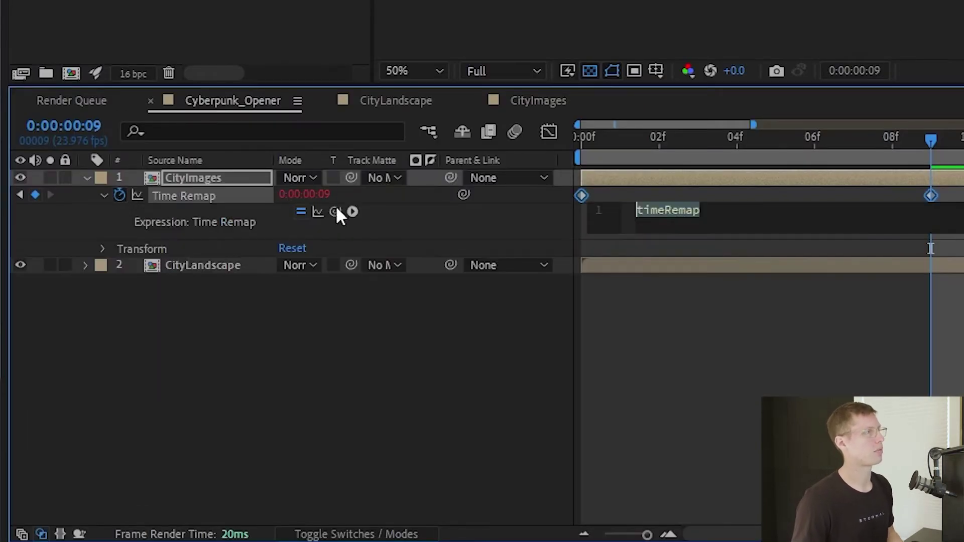
pyautogui.click(742, 191)
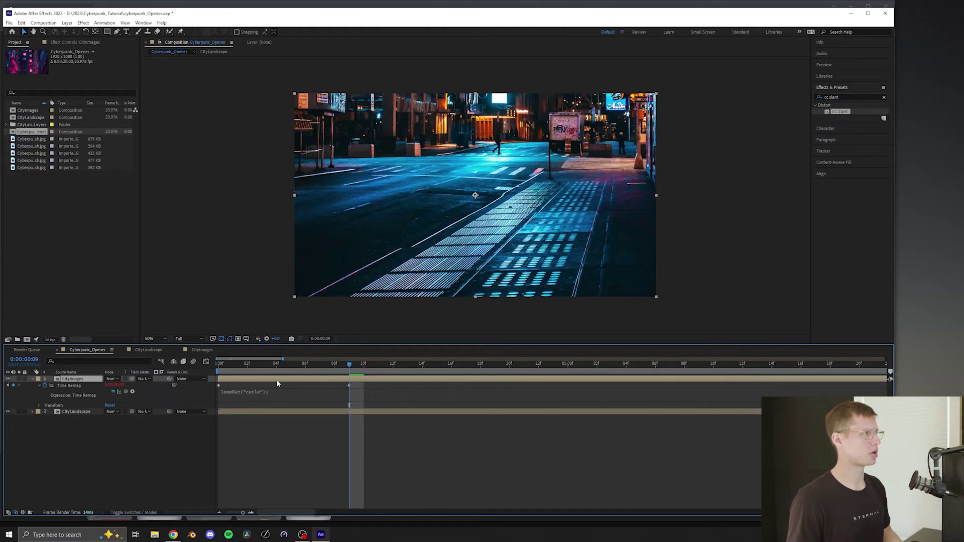
pyautogui.press('space')
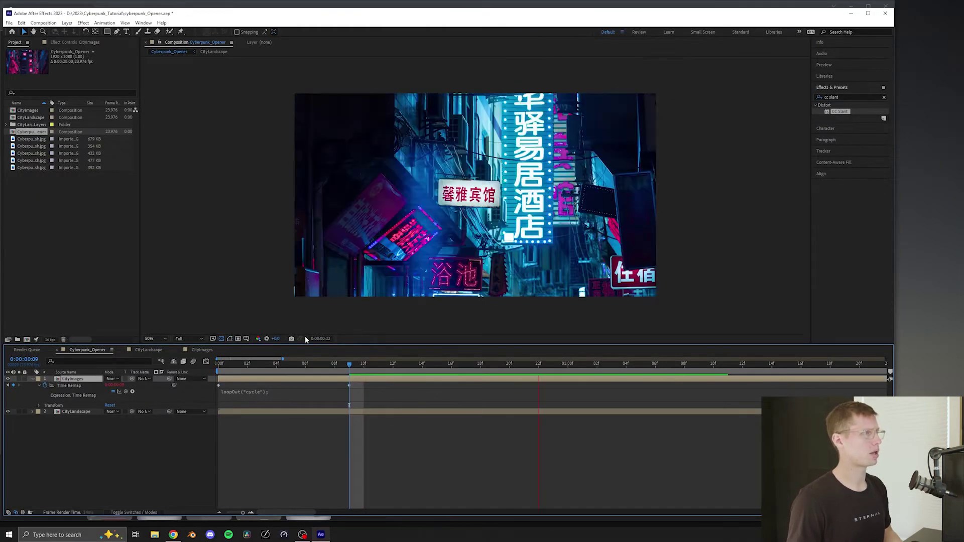
# Open the CityImages composition and add a 1920 x 1080 black solid and a full-frame cyan-to-blue gradient rectangle above the images.
pyautogui.doubleClick(73, 379)
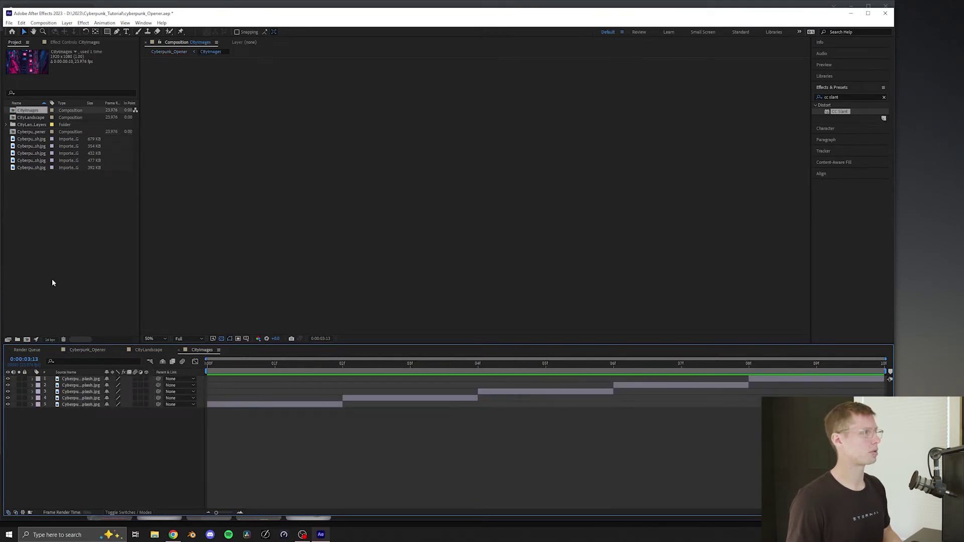
pyautogui.click(66, 23)
pyautogui.moveTo(78, 31)
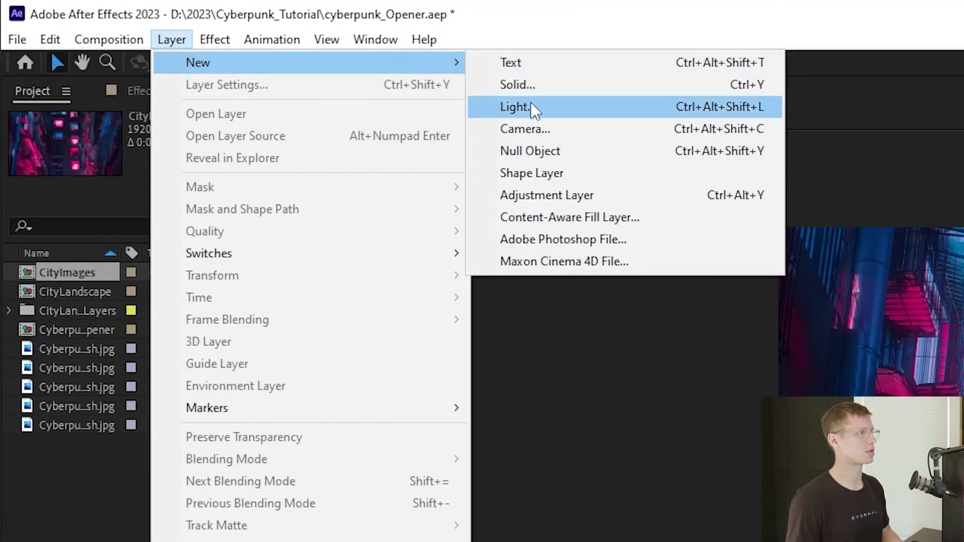
pyautogui.click(517, 85)
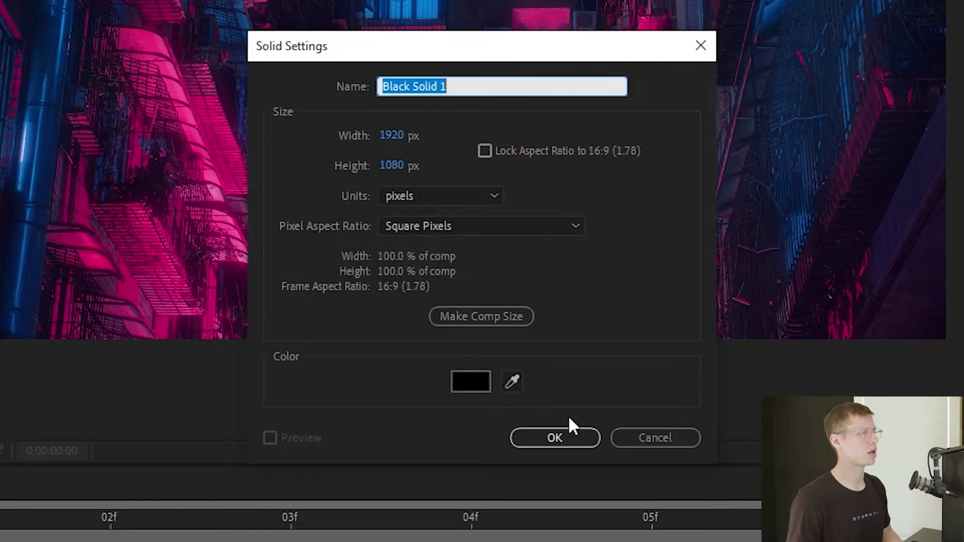
pyautogui.click(563, 436)
pyautogui.click(284, 62)
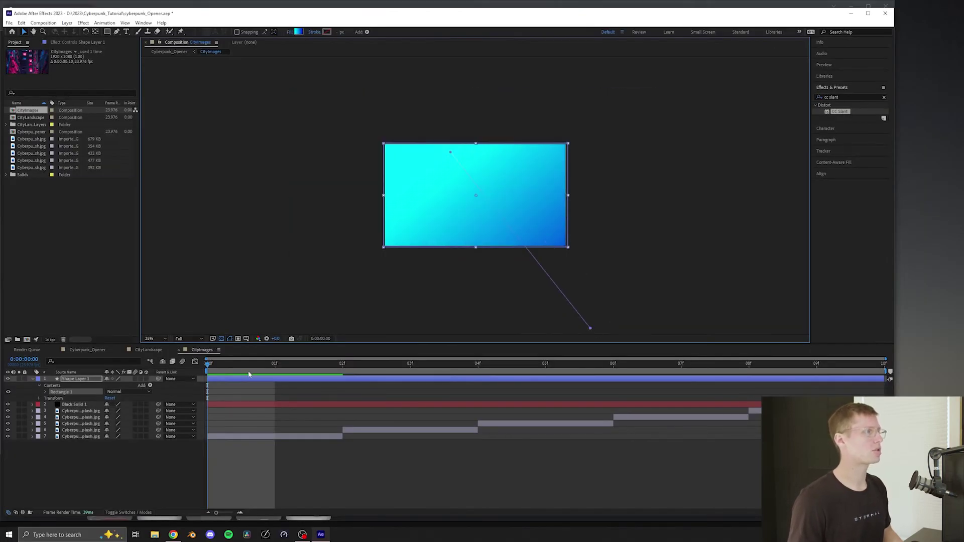
# Set the black solid's blending mode to Color and the gradient shape layer's blending mode to Multiply.
pyautogui.press('F4')
pyautogui.click(114, 403)
pyautogui.click(125, 334)
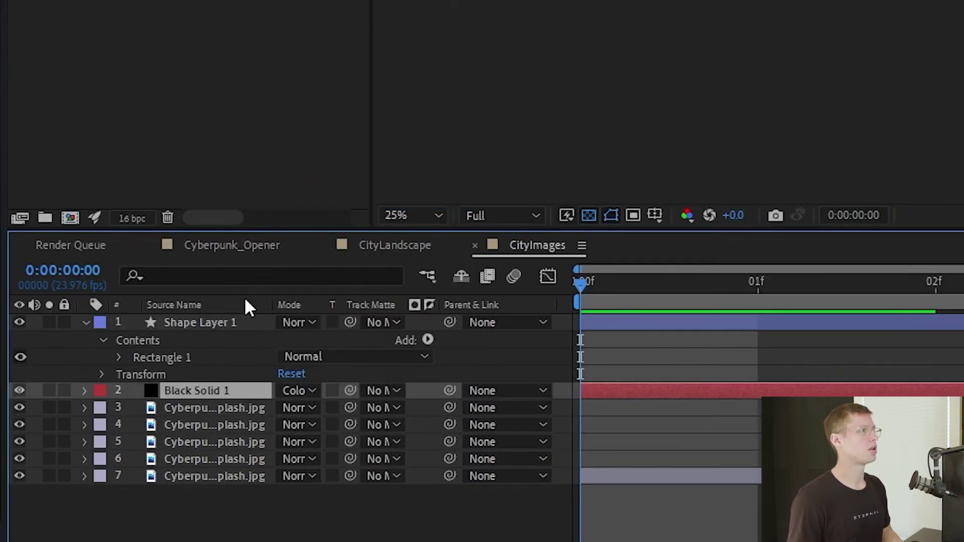
pyautogui.click(289, 322)
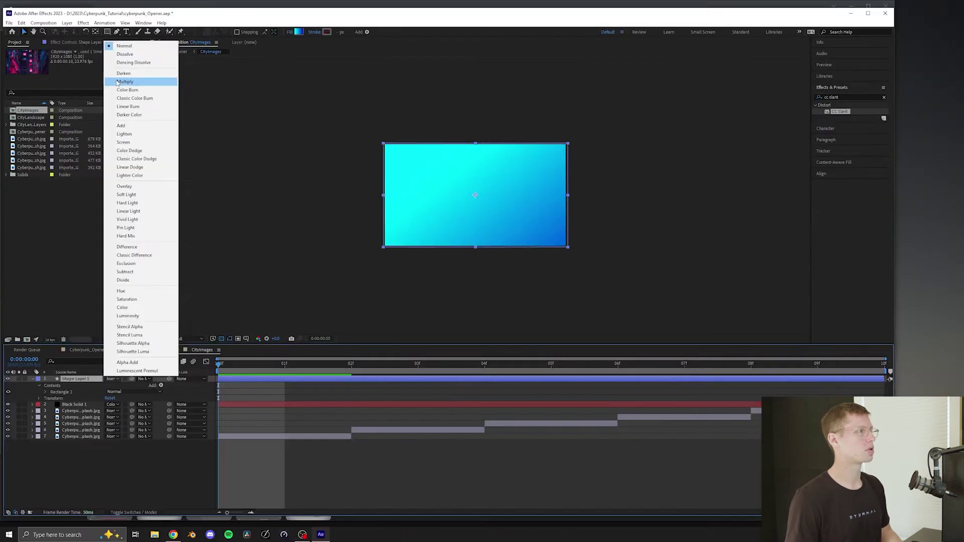
pyautogui.click(201, 32)
# Reverse the playback order of the five two-frame image layers copied into Cyberpunk_Opener.
pyautogui.press('.')
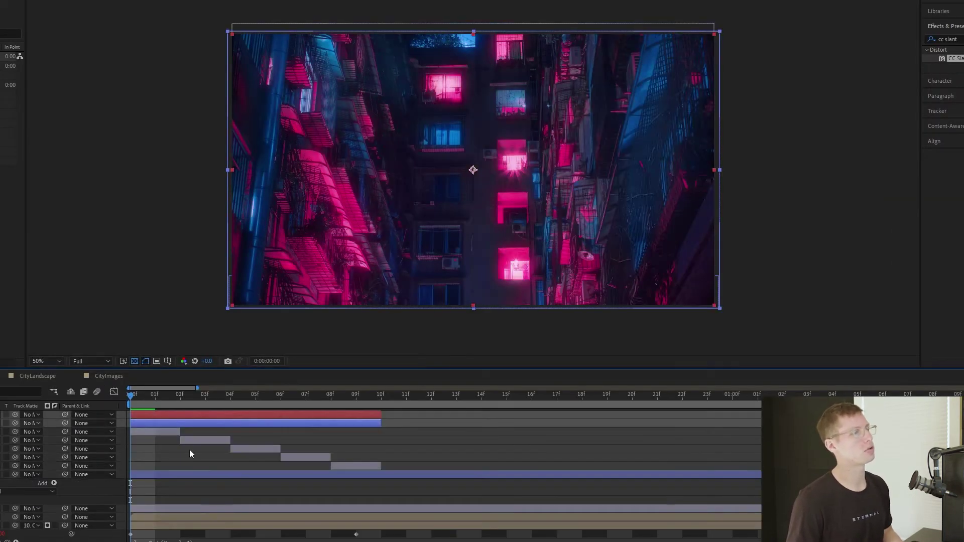
pyautogui.moveTo(164, 431); pyautogui.dragTo(365, 432)
pyautogui.moveTo(189, 442); pyautogui.dragTo(201, 457)
pyautogui.moveTo(370, 466); pyautogui.dragTo(169, 466)
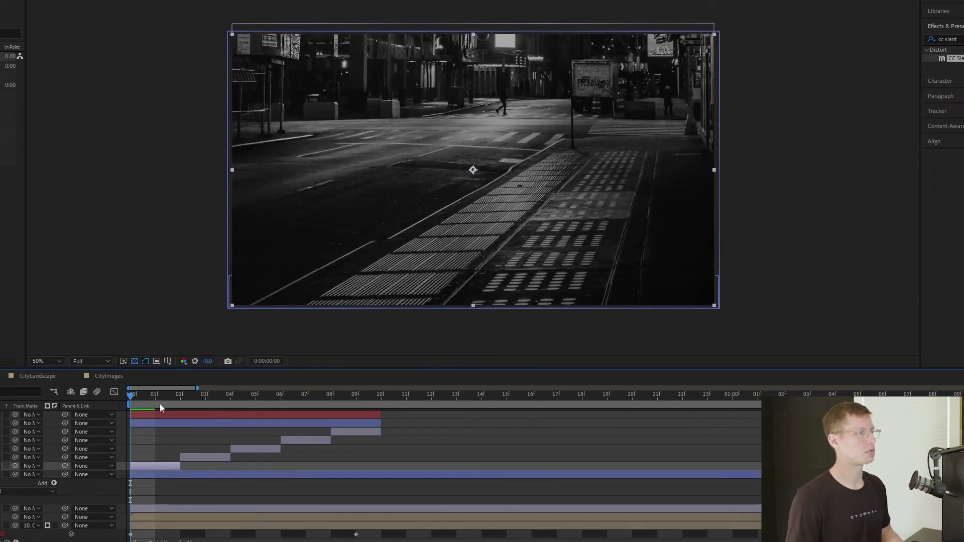
# Recolour the copied shape layer's gradient from red to purple at frame 4 and shorten the gradient line within the frame.
pyautogui.click(222, 397)
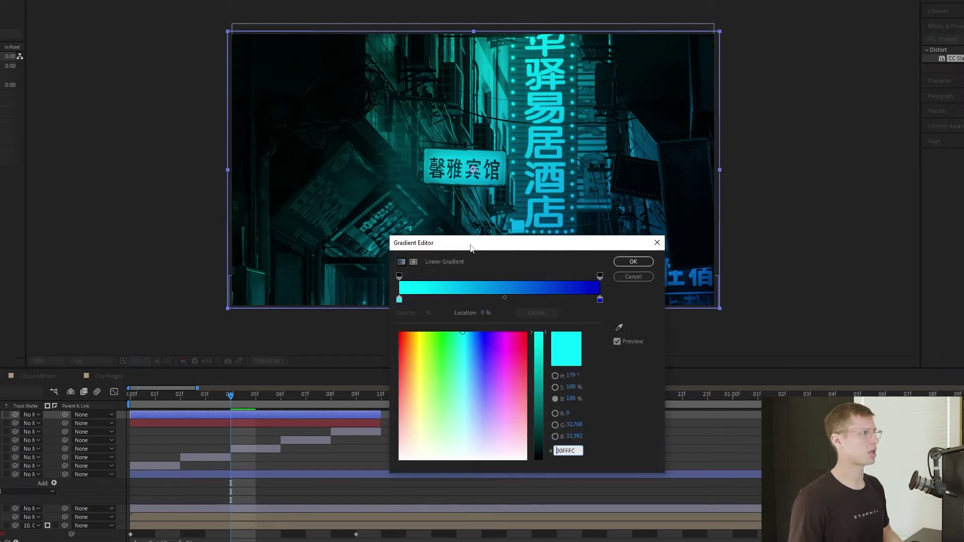
pyautogui.moveTo(503, 334); pyautogui.dragTo(527, 332)
pyautogui.click(600, 300)
pyautogui.click(507, 334)
pyautogui.click(630, 261)
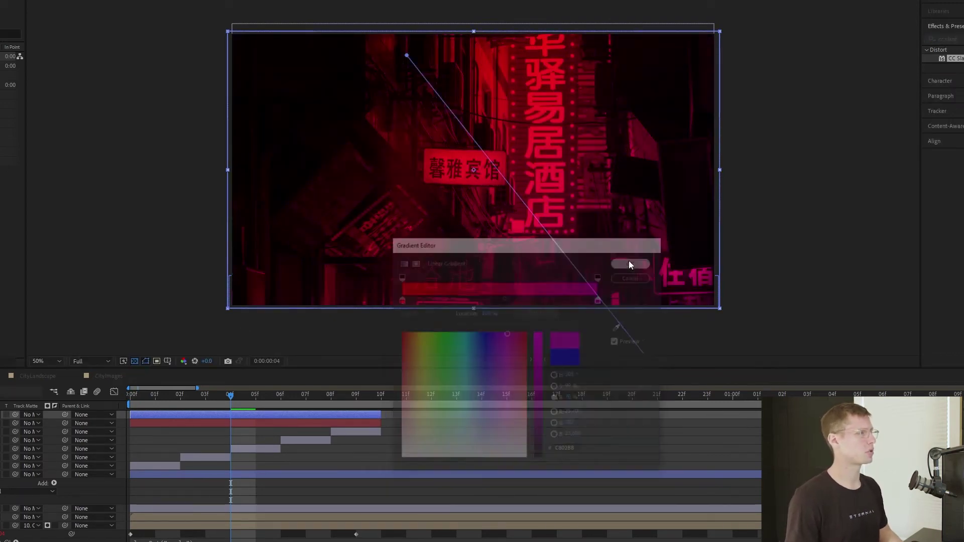
pyautogui.moveTo(407, 56); pyautogui.dragTo(519, 150)
pyautogui.scroll(-3, 629, 345)
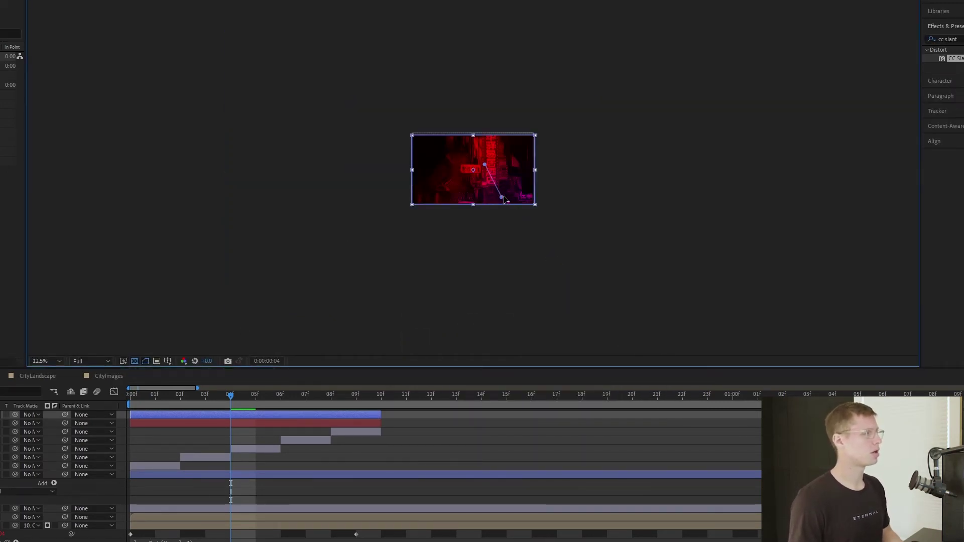
# Pre-compose the copied gradient shape, black solid and five image layers into a new composition named foregroundimages.
pyautogui.press('.')
pyautogui.press('.')
pyautogui.press('.')
pyautogui.press('.')
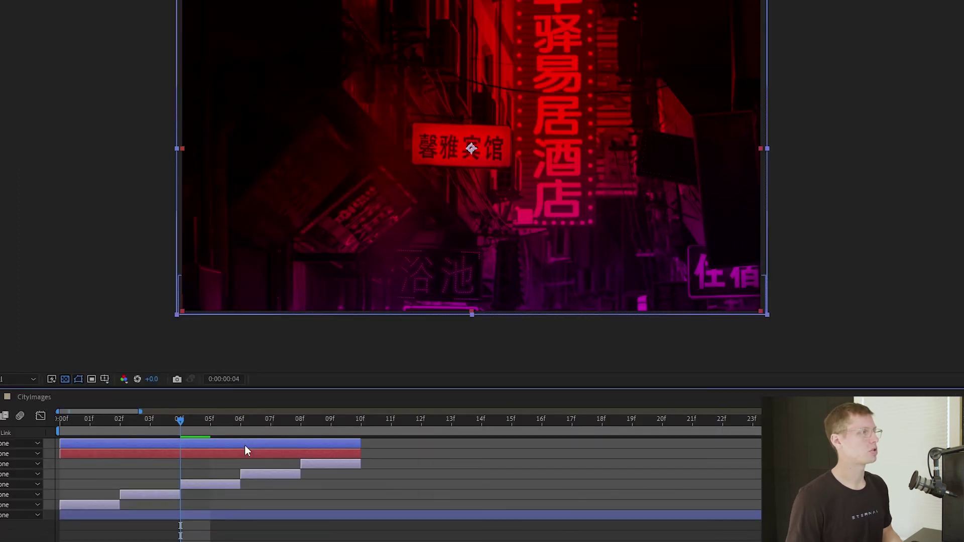
pyautogui.rightClick(245, 445)
pyautogui.click(266, 365)
pyautogui.write('foregroundimages')
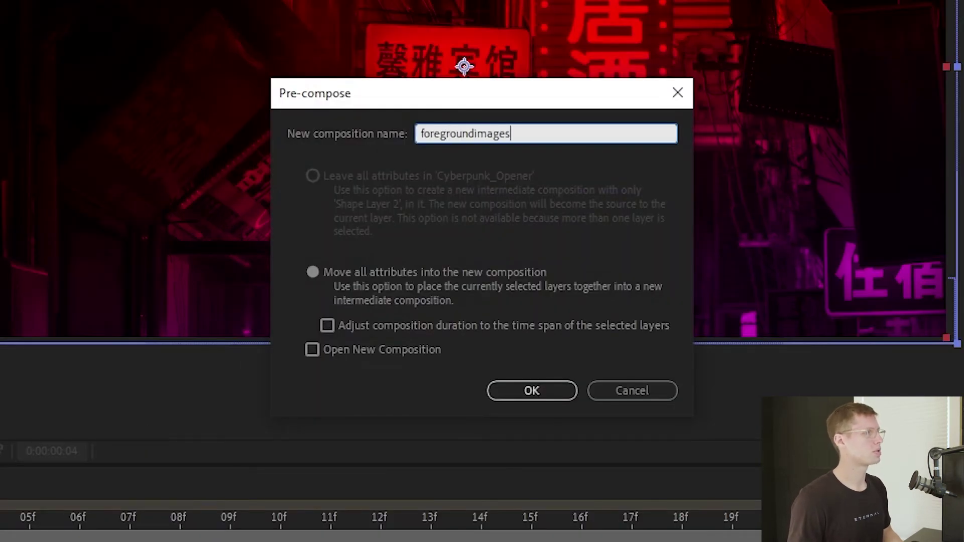
pyautogui.press('Return')
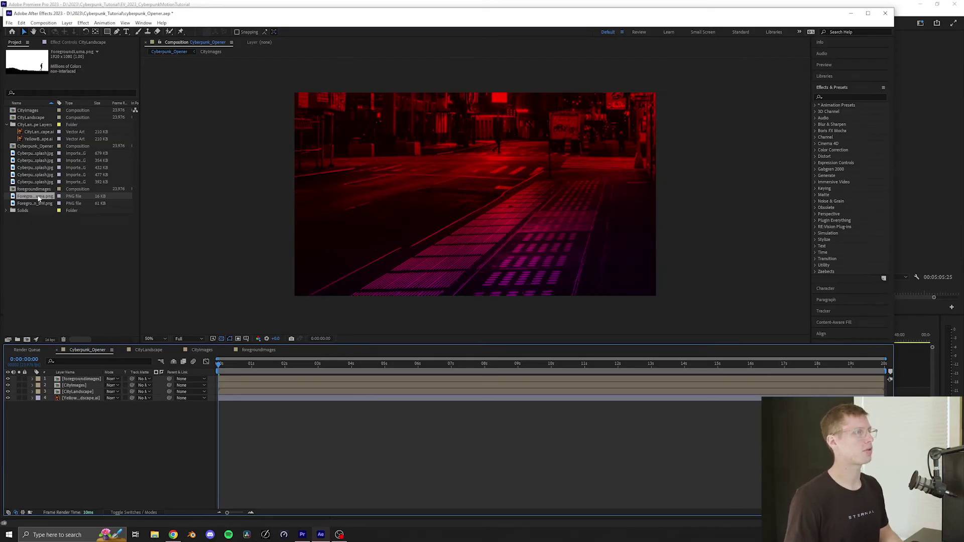
# Add ForegroundLuma.png above the foregroundimages layer and use it as that layer's inverted luma matte.
pyautogui.moveTo(39, 199); pyautogui.dragTo(66, 381)
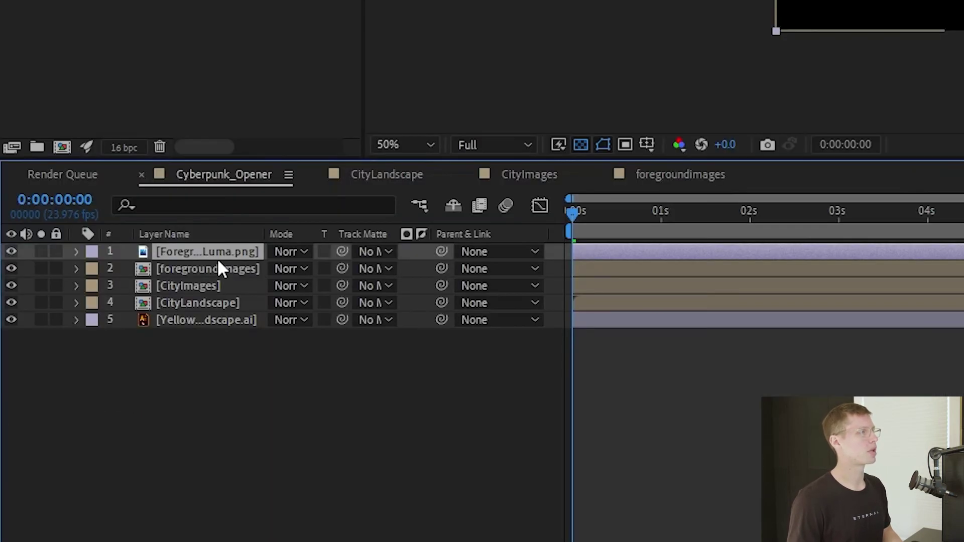
pyautogui.click(86, 384)
pyautogui.click(394, 270)
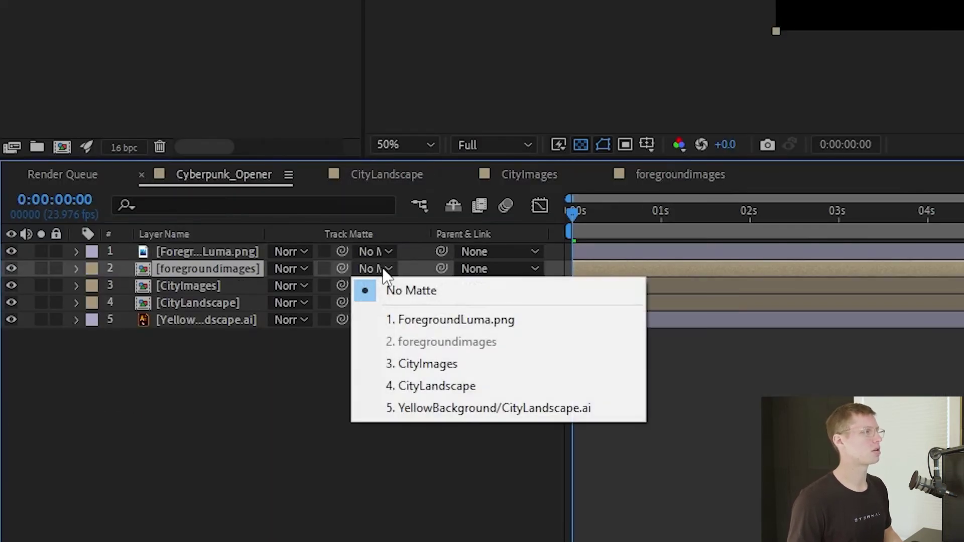
pyautogui.click(403, 324)
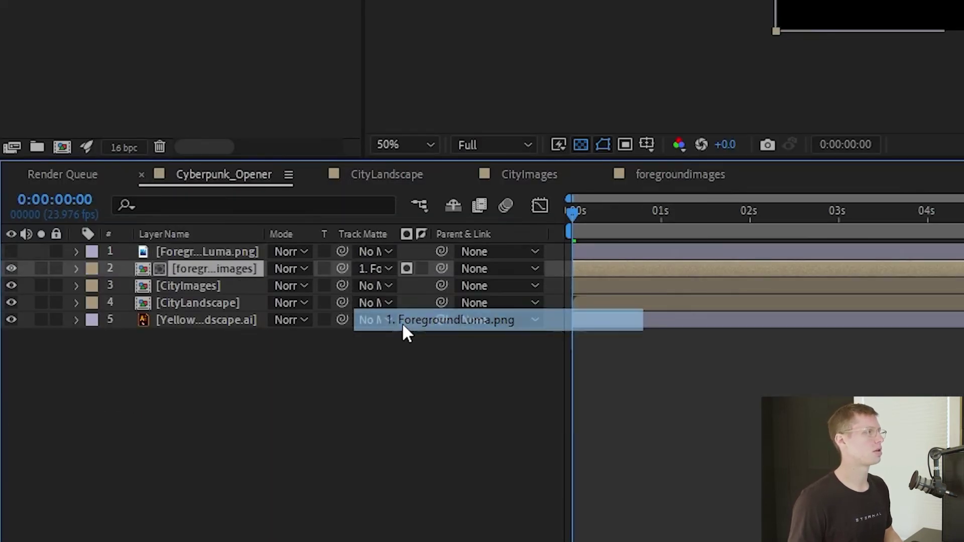
pyautogui.click(406, 271)
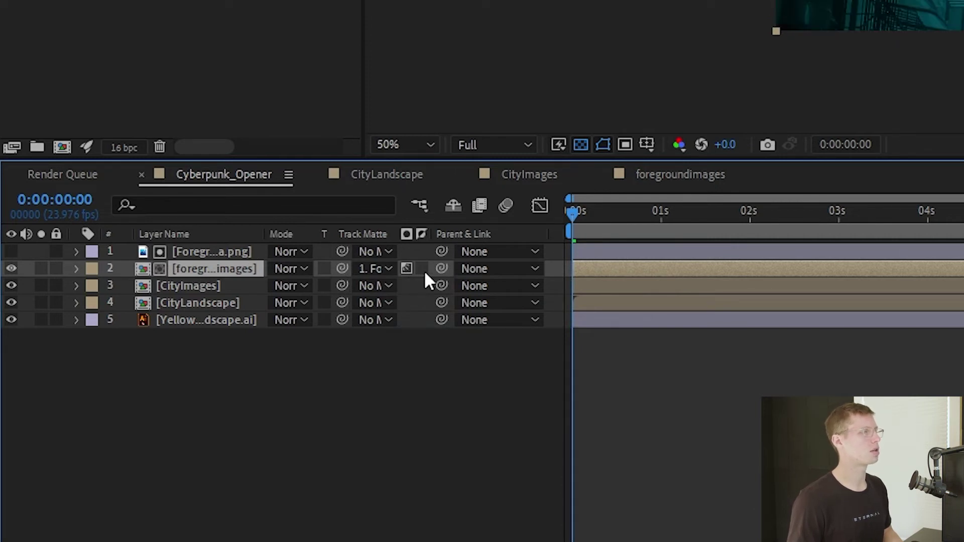
pyautogui.click(422, 269)
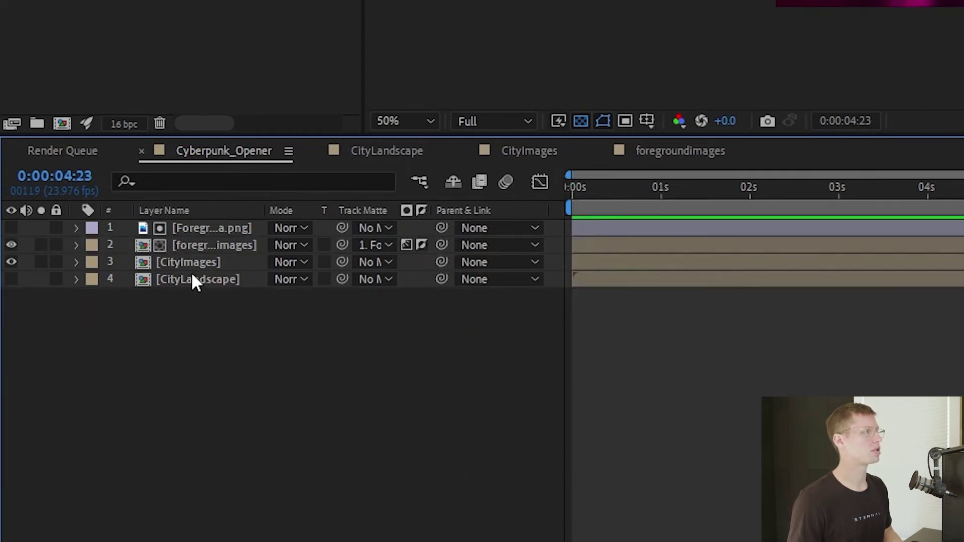
# Move CityImages below CityLandscape, use CityLandscape as its alpha track matte, and place the yellow background layer beneath all others.
pyautogui.moveTo(191, 264); pyautogui.dragTo(191, 285)
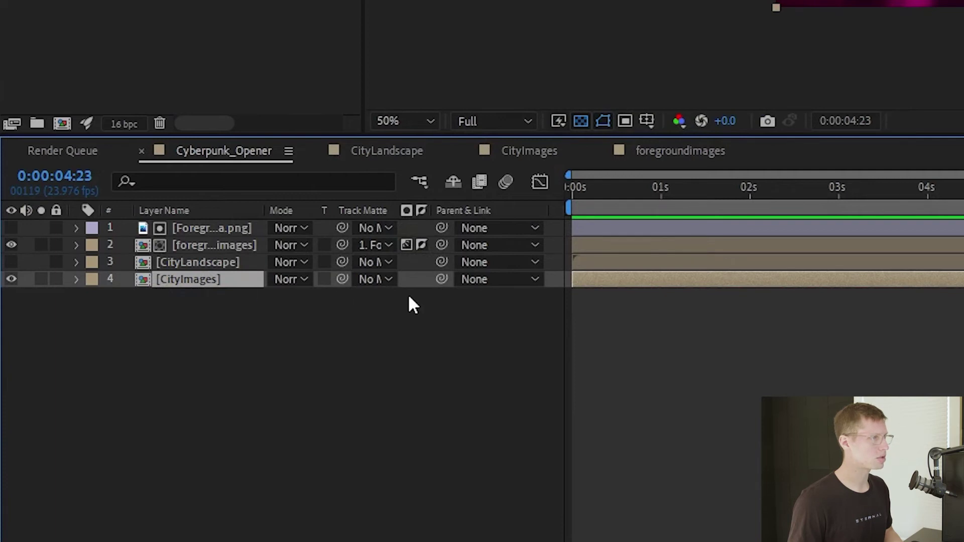
pyautogui.click(383, 279)
pyautogui.click(391, 367)
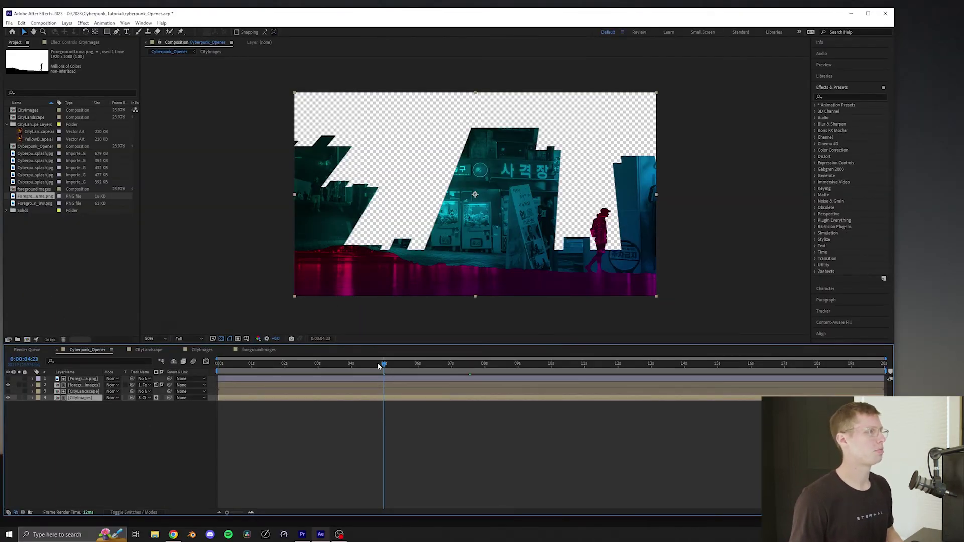
pyautogui.moveTo(385, 368); pyautogui.dragTo(247, 372)
pyautogui.press('Home')
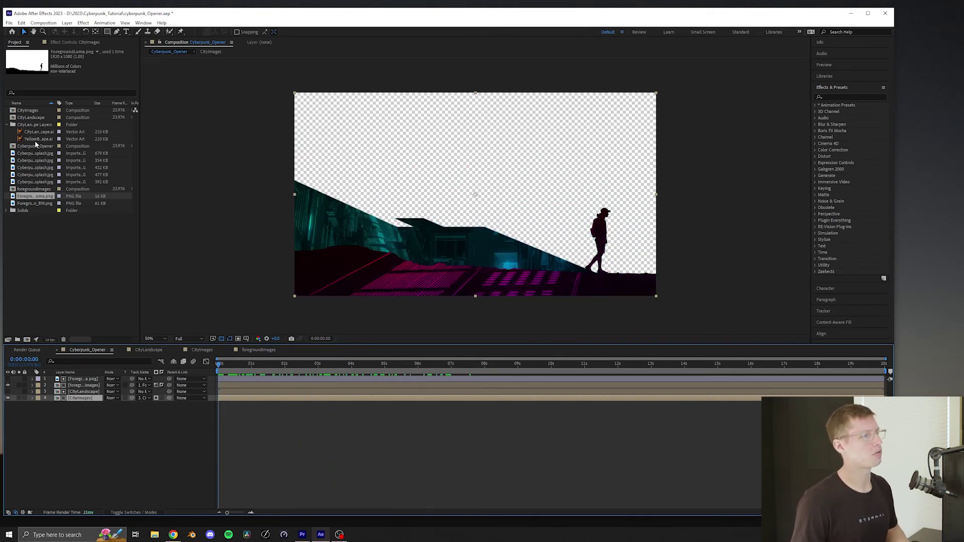
pyautogui.moveTo(39, 138); pyautogui.dragTo(80, 411)
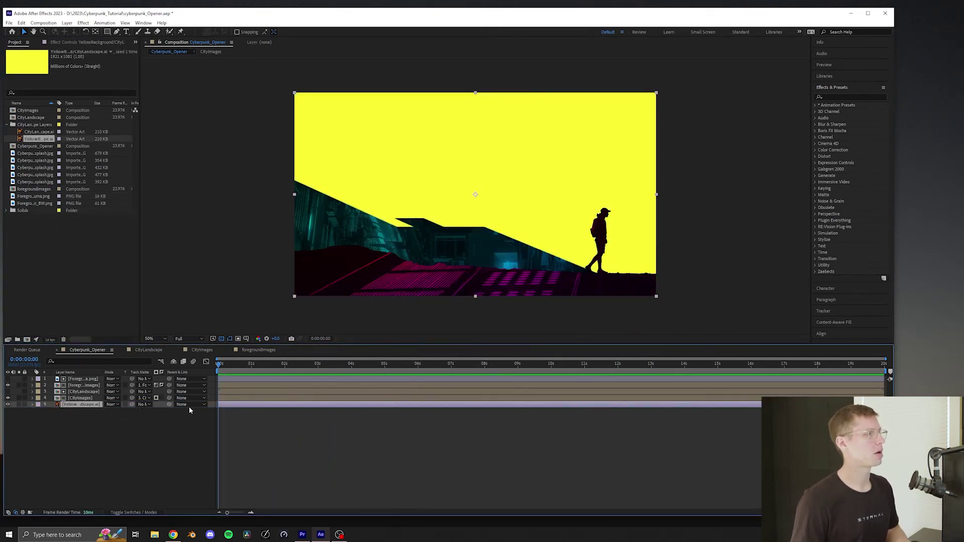
# Add the titles Motion Design and a larger TUTORIAL beneath it, setting TUTORIAL in Kaneda Gothic Black Italic.
pyautogui.hotkey('ctrl', 't')
pyautogui.moveTo(427, 151); pyautogui.dragTo(577, 214)
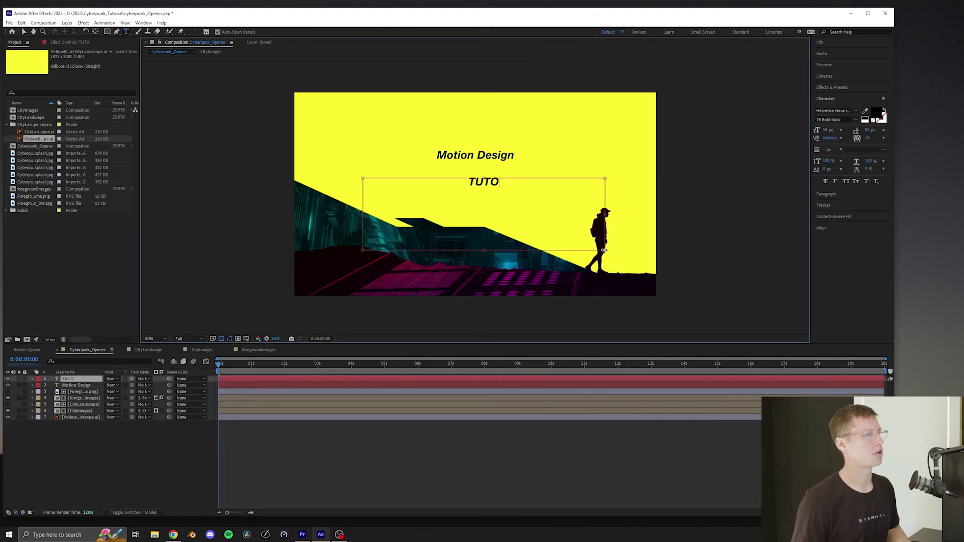
pyautogui.moveTo(826, 130); pyautogui.dragTo(890, 129)
pyautogui.click(833, 111)
pyautogui.write('kaneda')
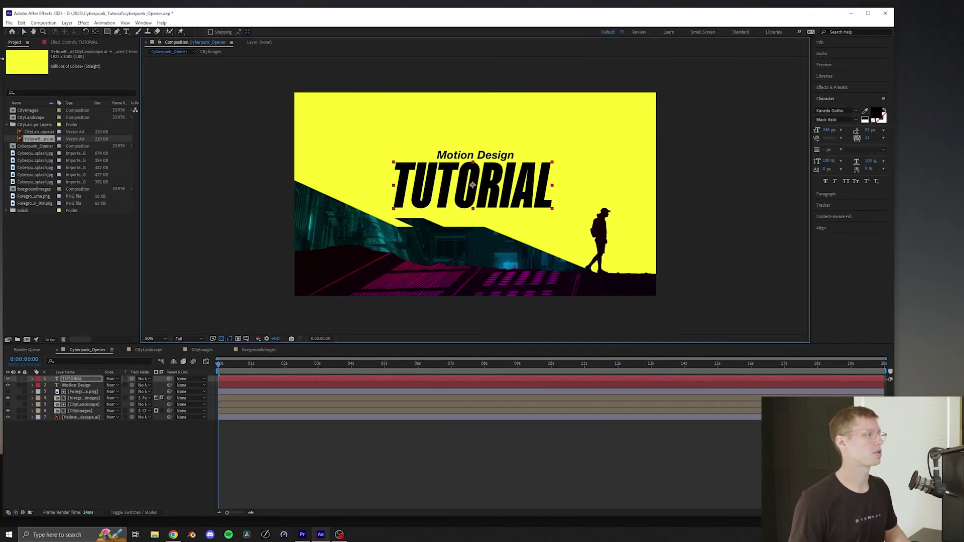
# Duplicate the TUTORIAL and Motion Design text layers and colour the duplicates white.
pyautogui.click(76, 385)
pyautogui.keyDown('shift'); pyautogui.click(74, 379); pyautogui.keyUp('shift')
pyautogui.hotkey('ctrl', 'd')
pyautogui.keyDown('shift'); pyautogui.click(73, 379); pyautogui.keyUp('shift')
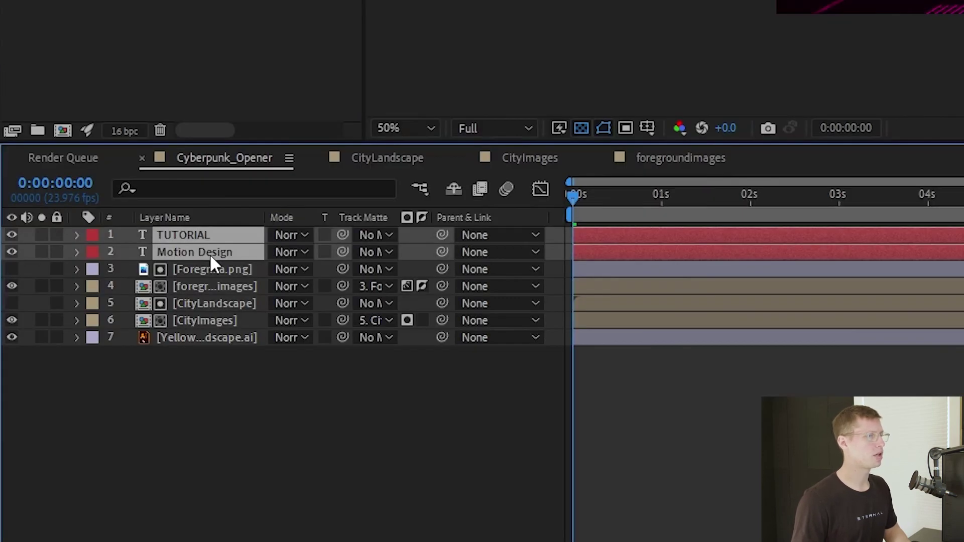
pyautogui.hotkey('ctrl', 'd')
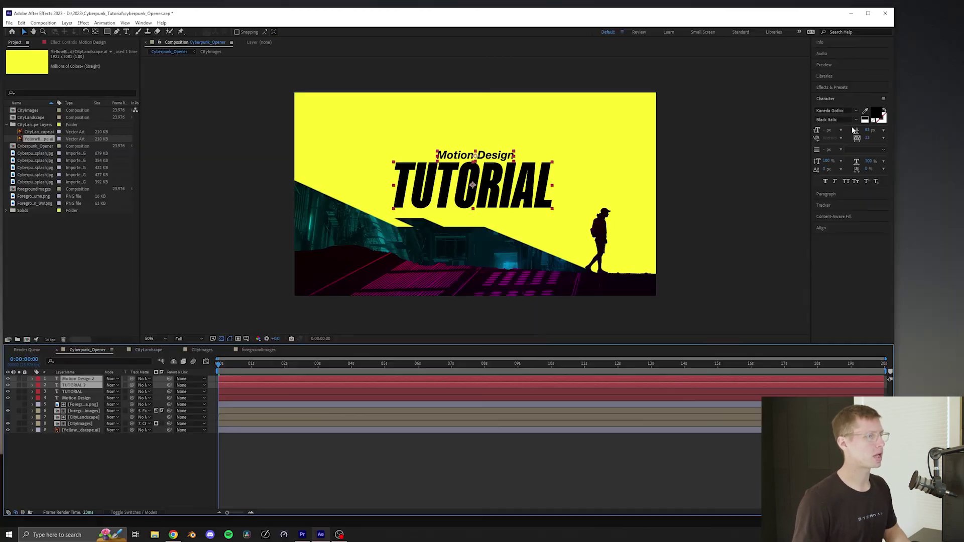
pyautogui.click(877, 114)
pyautogui.click(736, 213)
pyautogui.click(796, 215)
# Move the original black TUTORIAL and Motion Design text layers between CityImages and the yellow background layer.
pyautogui.click(77, 392)
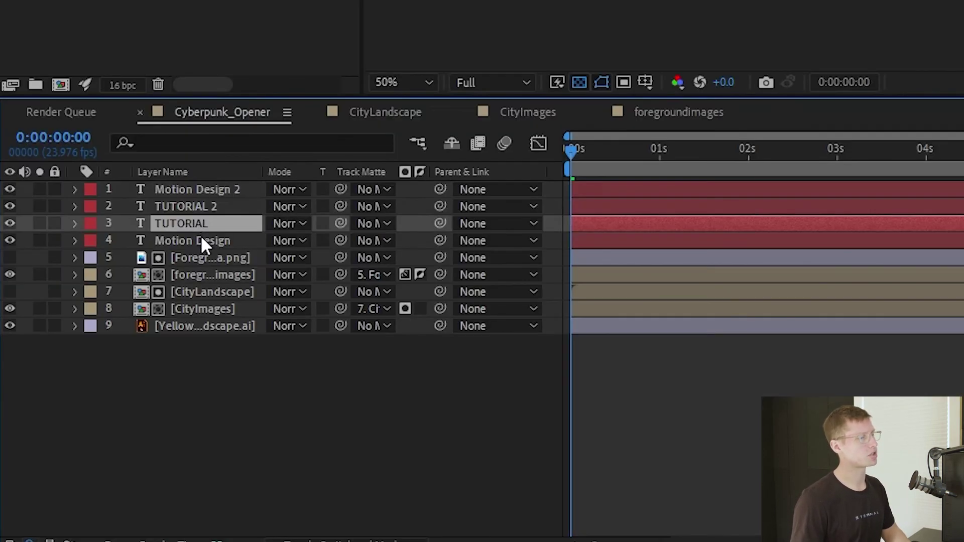
pyautogui.keyDown('shift'); pyautogui.click(80, 397); pyautogui.keyUp('shift')
pyautogui.moveTo(79, 397); pyautogui.dragTo(84, 427)
pyautogui.click(84, 437)
# Duplicate the CityLandscape layer twice and move both copies above the white text layers.
pyautogui.click(223, 256)
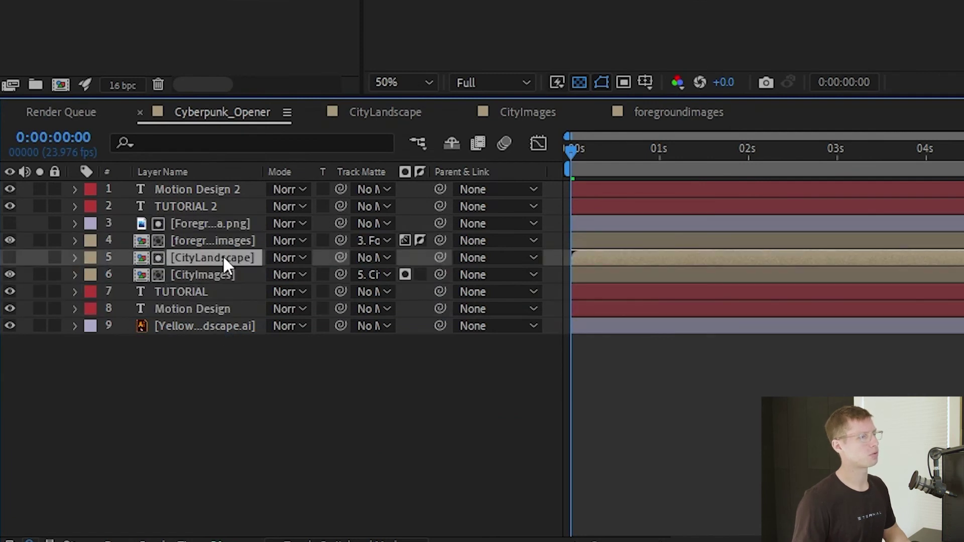
pyautogui.hotkey('ctrl', 'd')
pyautogui.moveTo(224, 256); pyautogui.dragTo(226, 184)
pyautogui.click(224, 275)
pyautogui.hotkey('ctrl', 'd')
pyautogui.moveTo(224, 275); pyautogui.dragTo(228, 185)
# Use one CityLandscape copy as the alpha matte for Motion Design 2 and the other for TUTORIAL 2, and preview the animation.
pyautogui.click(387, 227)
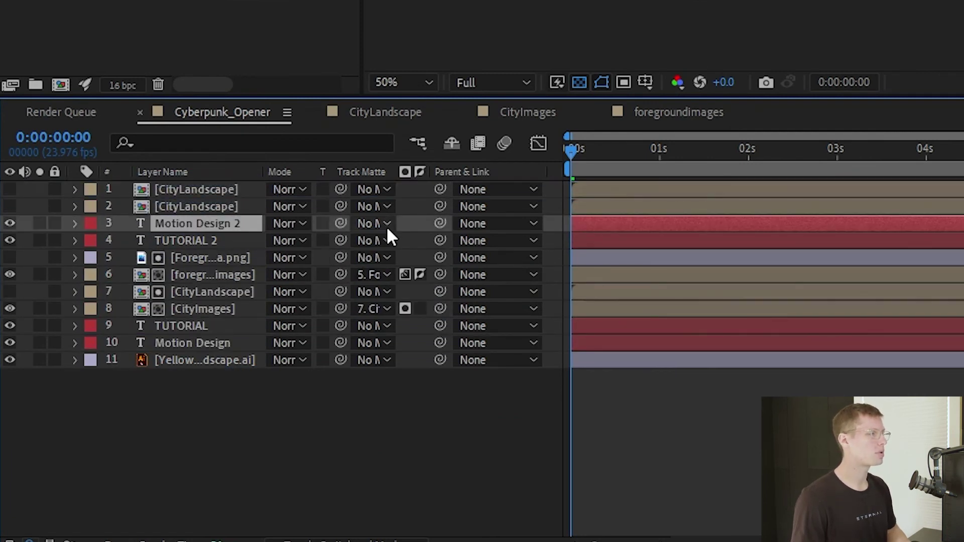
pyautogui.click(408, 298)
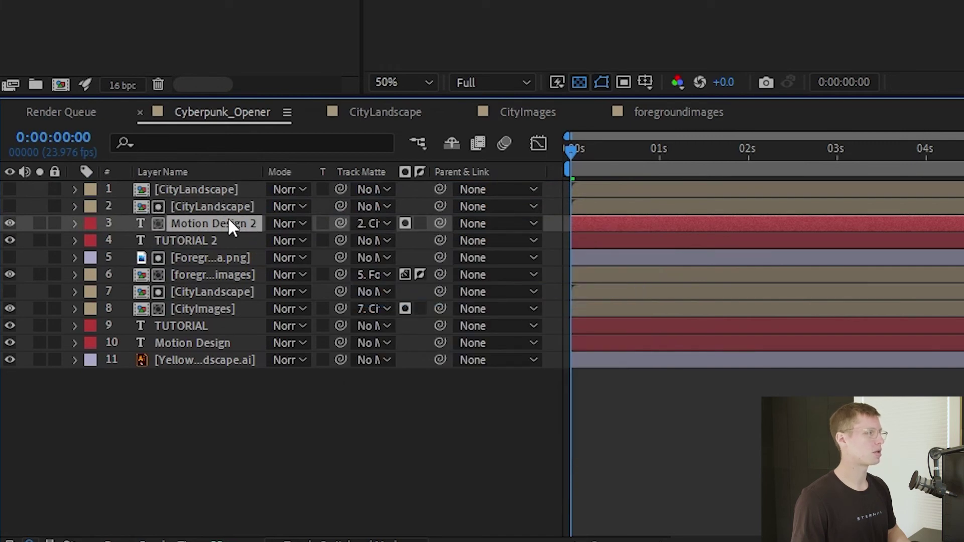
pyautogui.moveTo(219, 241); pyautogui.dragTo(207, 198)
pyautogui.click(211, 190)
pyautogui.click(373, 206)
pyautogui.click(404, 256)
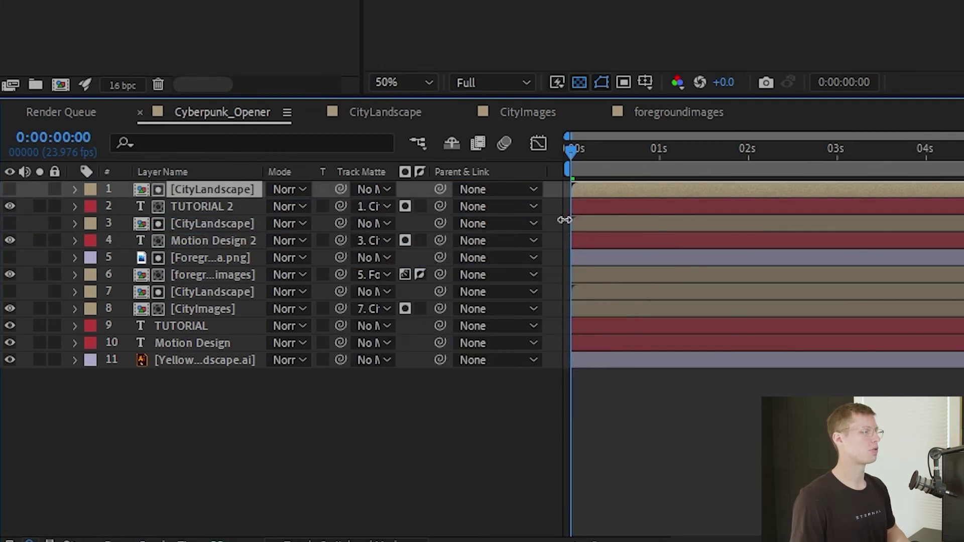
pyautogui.press('space')
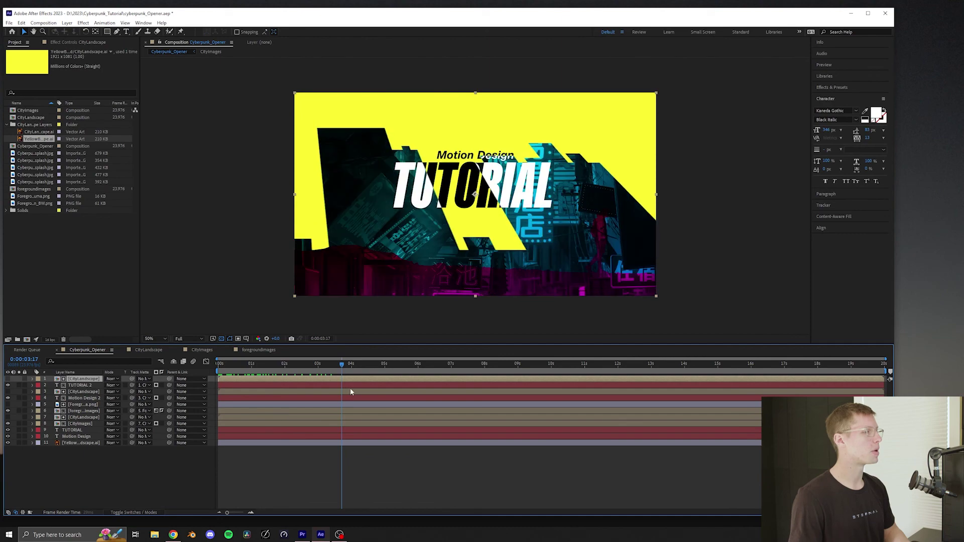